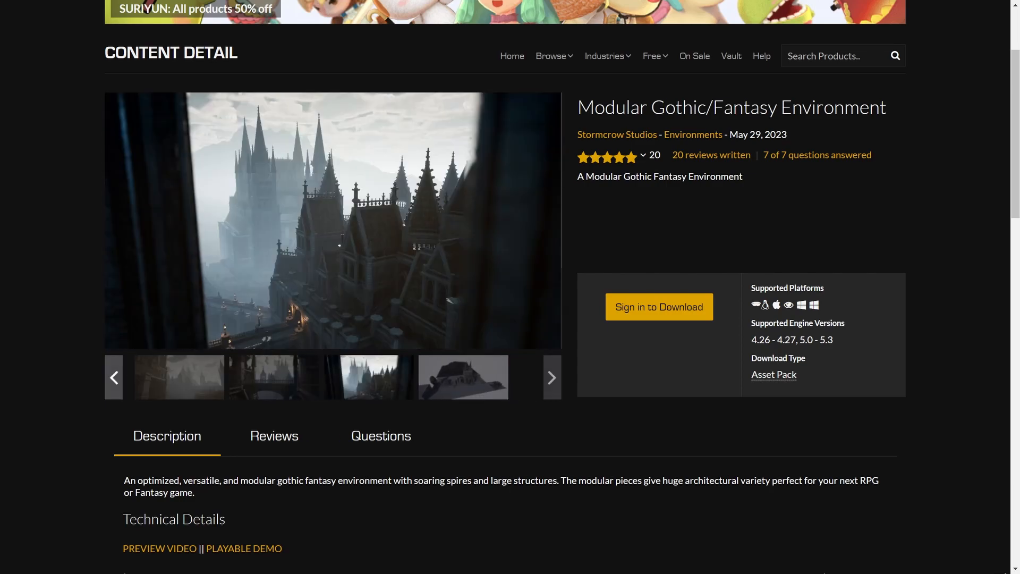
Read the description and technical details on the Modular Gothic/Fantasy Environment product page
scroll(510, 287, down, 8)
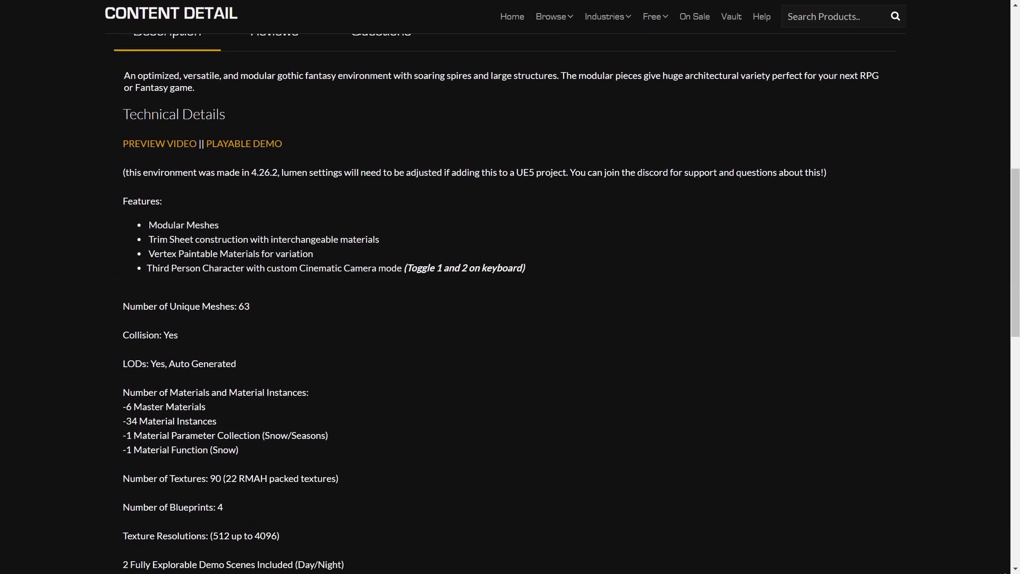
scroll(510, 287, down, 10)
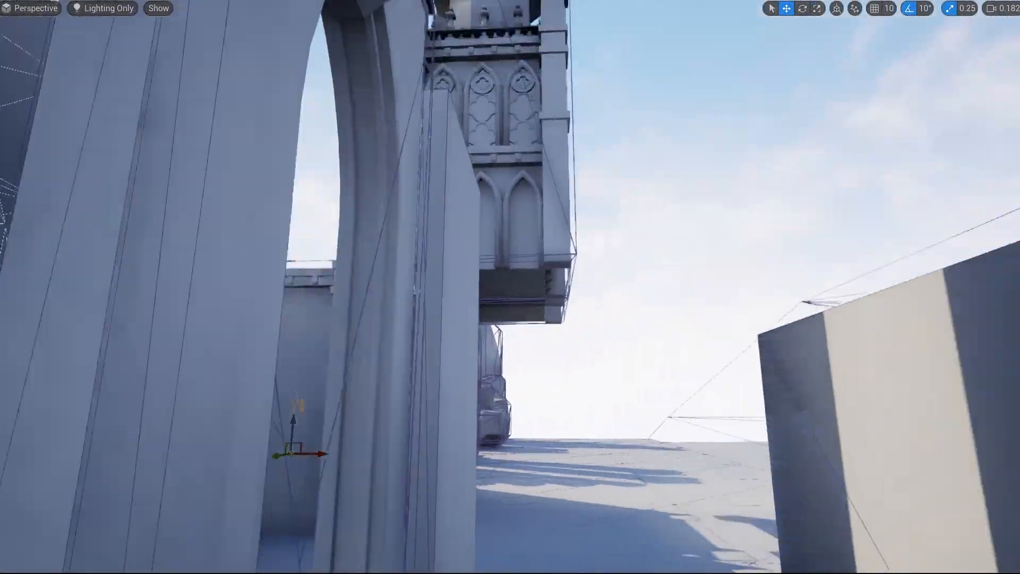
Switch the level viewport out of Lighting Only to wireframe and on to Lit shading
right_drag(510, 286, 567, 344)
key(alt+2)
key(alt+4)
scroll(489, 407, up, 2)
Select the SM_Heightmap-1 terrain, leave the immersive viewport and review the terrain's static mesh and material settings
click(512, 350)
key(s)
key(F11)
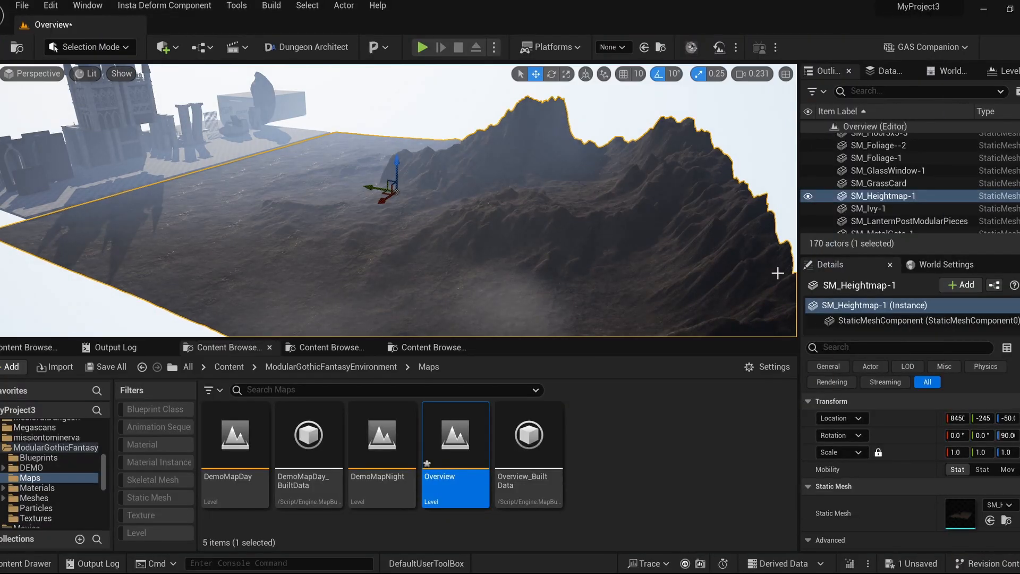
scroll(903, 454, down, 4)
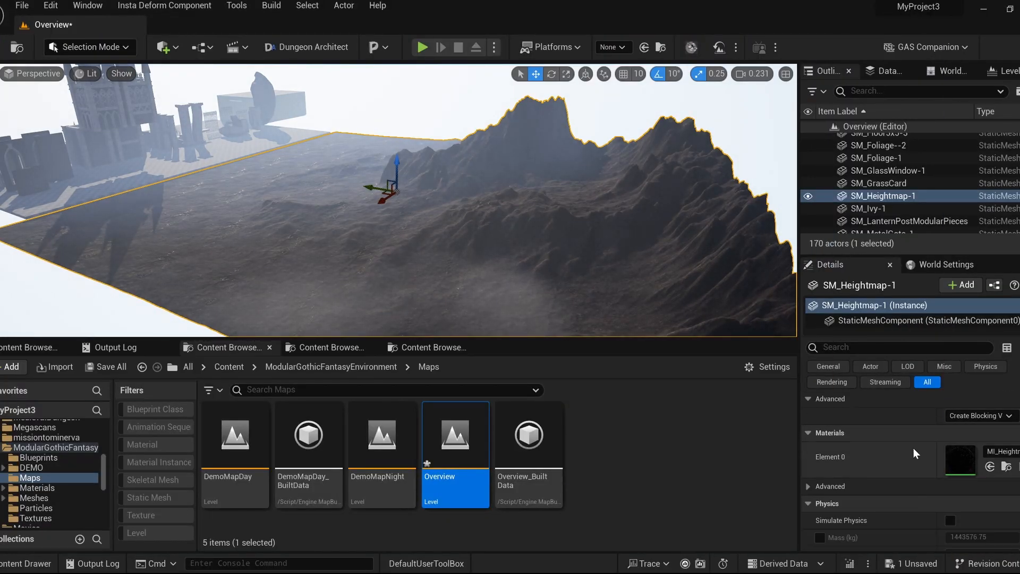
scroll(951, 409, up, 3)
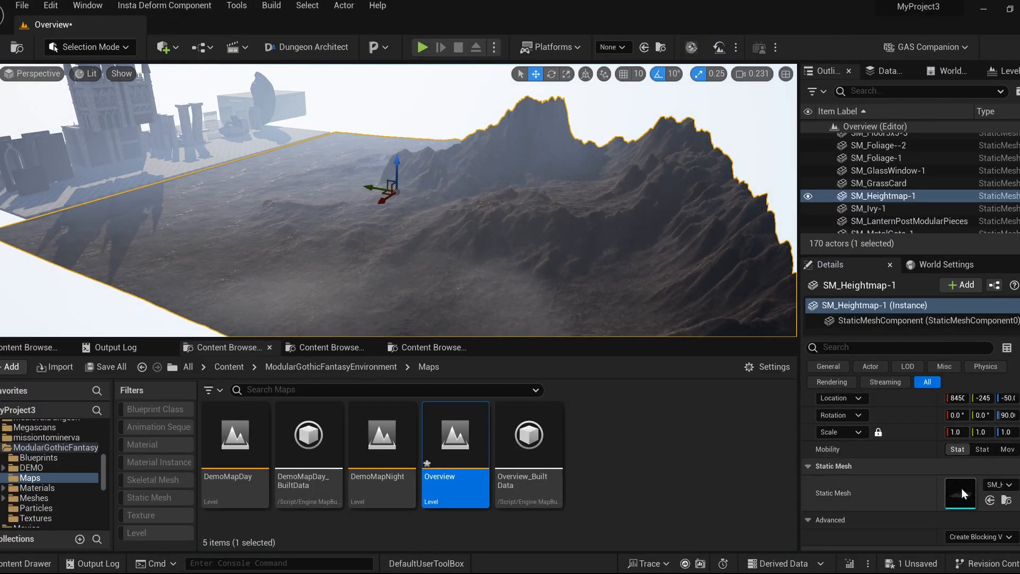
scroll(953, 488, down, 3)
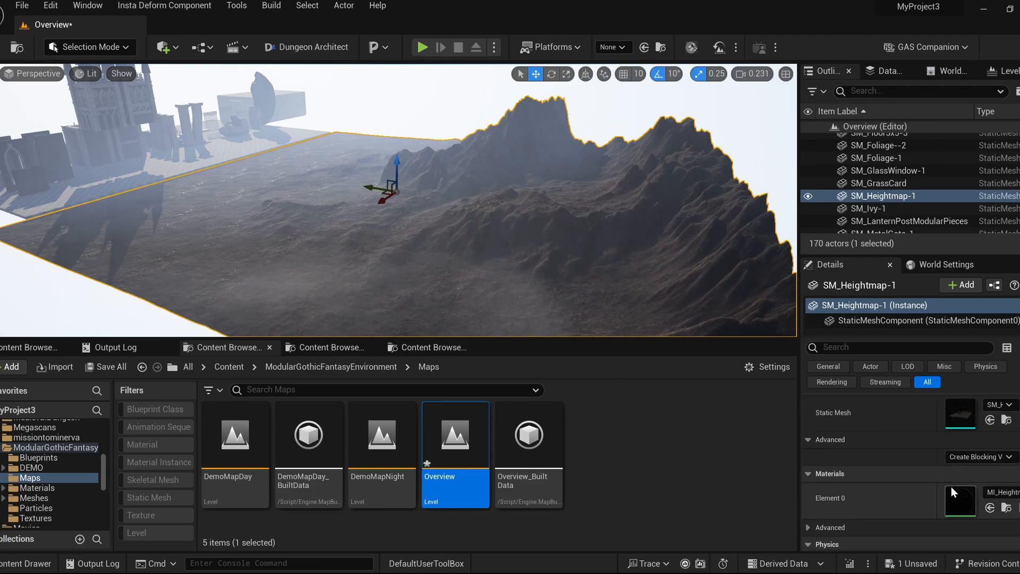
Place a BP_PostLantern from the ModularGothicFantasyEnvironment Blueprints folder onto the dark terrain beside the tiled floor
click(53, 447)
double_click(239, 434)
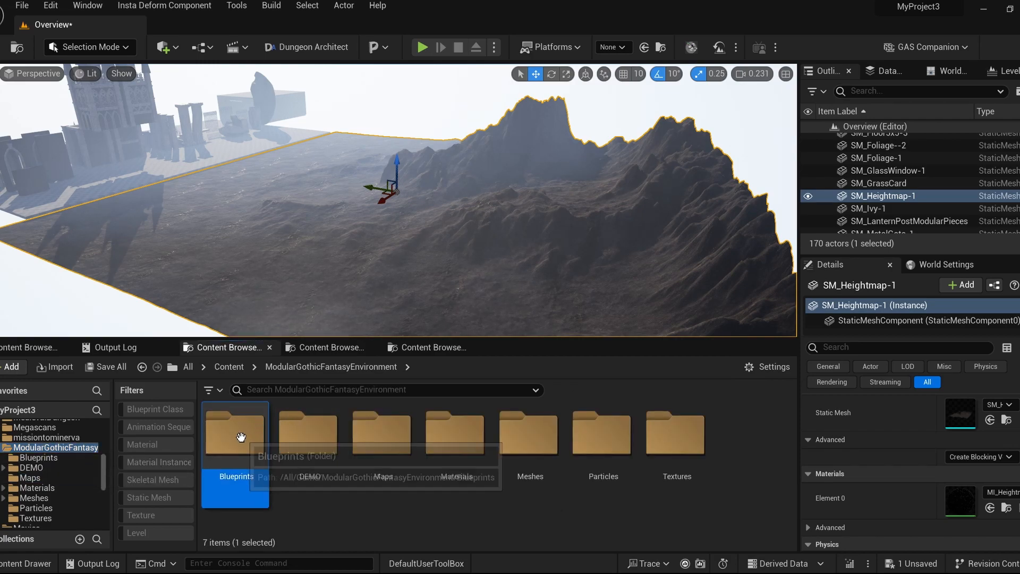
right_drag(358, 257, 277, 292)
scroll(239, 257, up, 2)
key(w)
scroll(239, 257, up, 1)
drag(235, 436, 353, 265)
right_drag(352, 266, 297, 266)
scroll(297, 265, down, 1)
key(w)
mouse_move(369, 291)
right_down()
mouse_move(374, 244)
mouse_move(370, 292)
right_up()
key(s)
scroll(369, 291, down, 2)
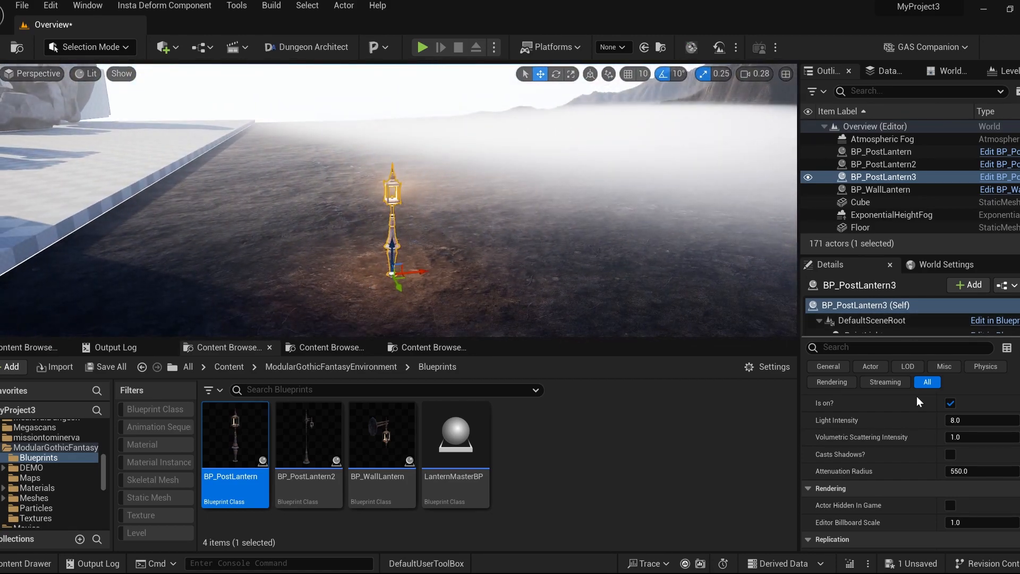
Try out a different New Light Color on the placed post lantern and cancel the change
scroll(904, 495, up, 3)
scroll(973, 436, down, 1)
click(981, 445)
drag(765, 350, 723, 327)
click(936, 553)
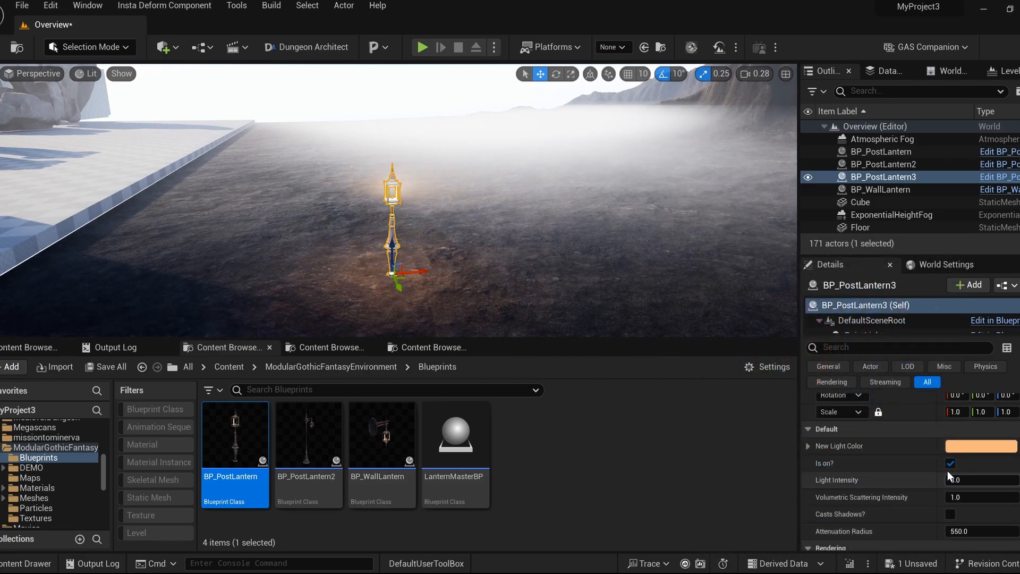
Set the lantern's Light Intensity to about 75.7, Volumetric Scattering Intensity to about 6.79 and Attenuation Radius to about 489.5, toggling Casts Shadows on and off
drag(955, 481, 987, 497)
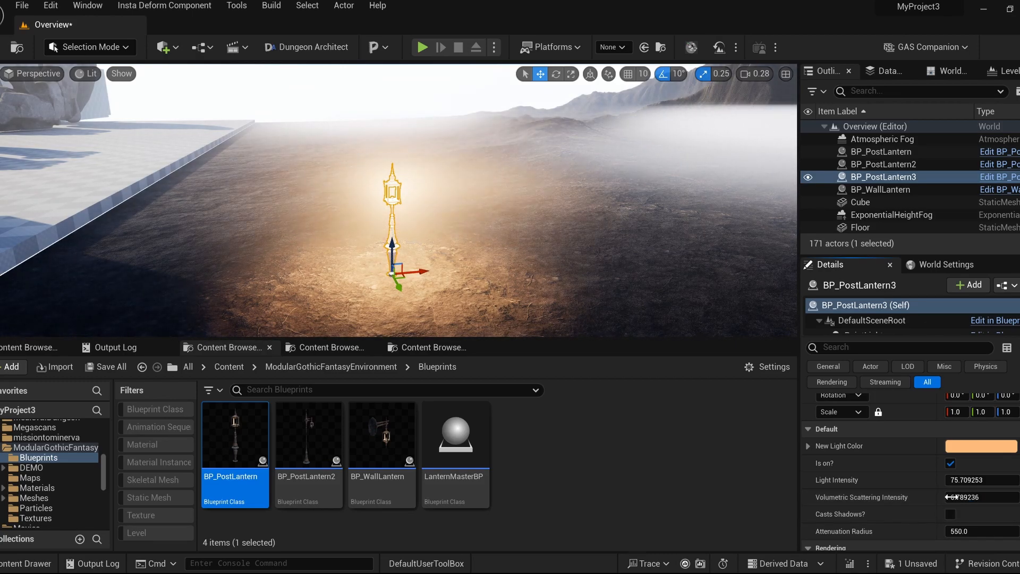
scroll(943, 493, down, 1)
click(951, 494)
click(955, 496)
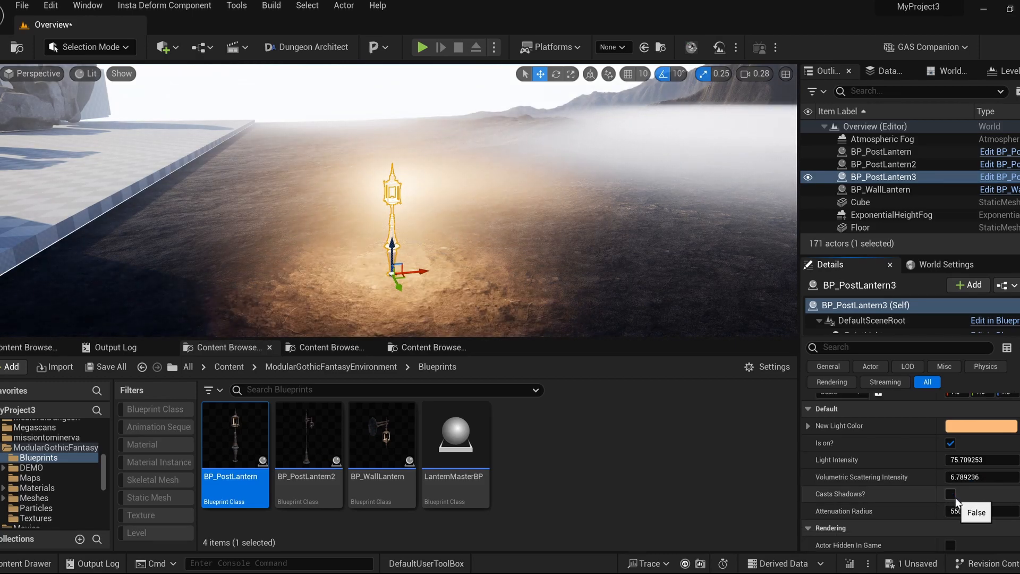
mouse_move(958, 515)
mouse_down()
mouse_move(1004, 515)
mouse_move(978, 510)
mouse_up()
scroll(886, 478, down, 3)
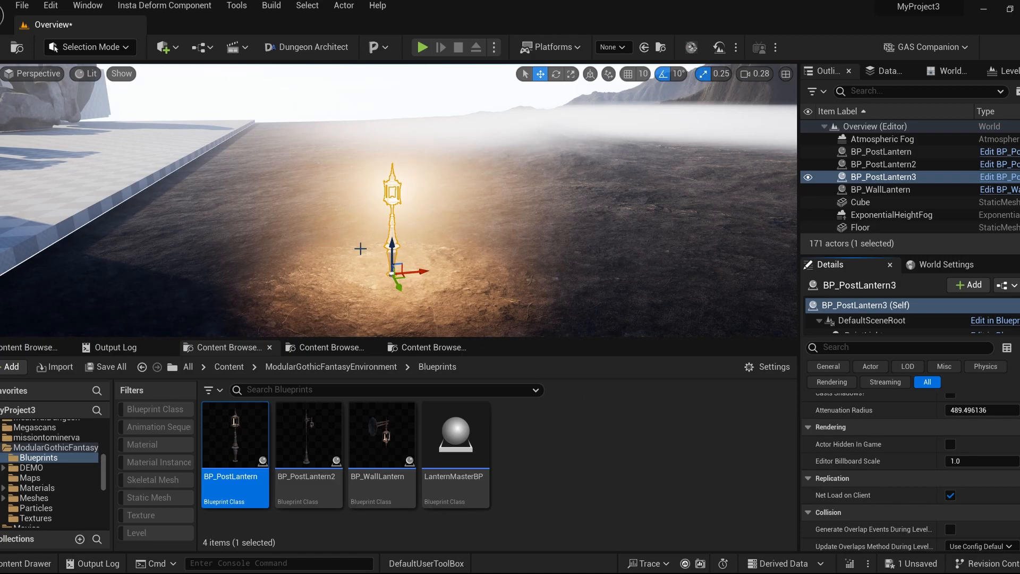
Delete the test post lantern from the terrain
right_drag(355, 249, 313, 239)
key(Delete)
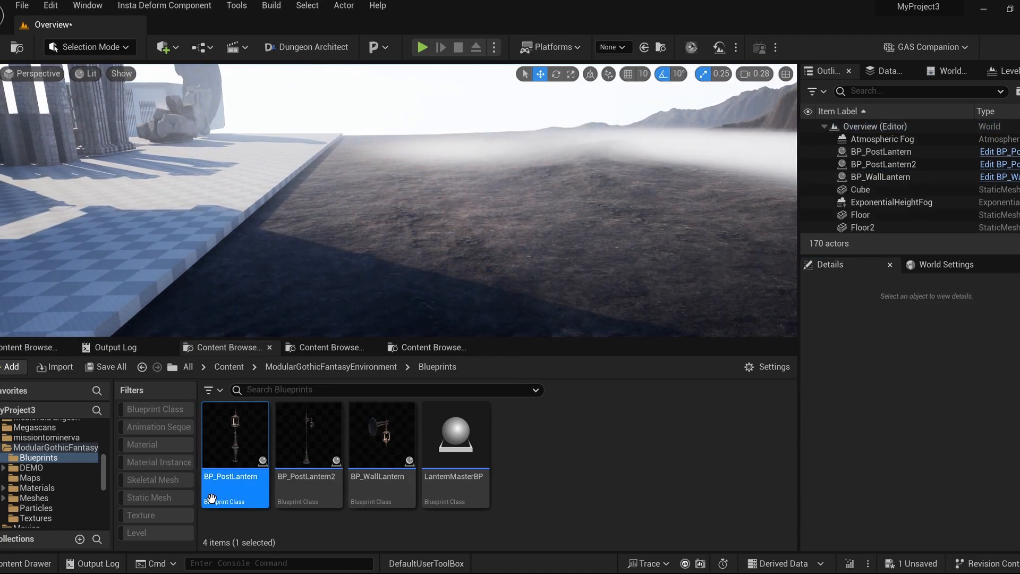
Look through the DEMO folder and the Materials subfolders for master materials, functions, instances and parameter collections
click(32, 468)
scroll(47, 473, down, 1)
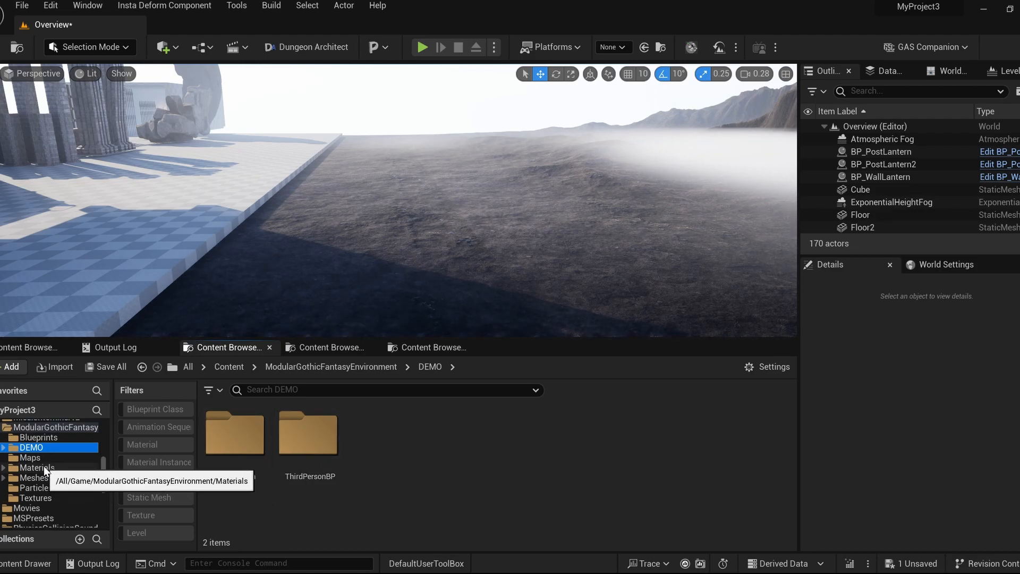
click(43, 467)
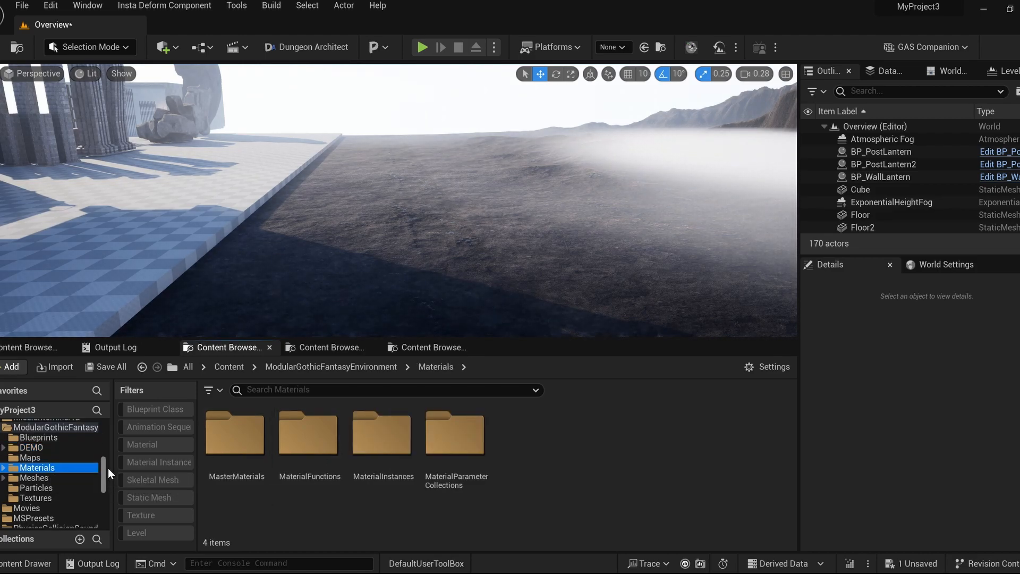
double_click(259, 440)
key(alt+Left)
double_click(319, 444)
key(alt+Left)
double_click(412, 441)
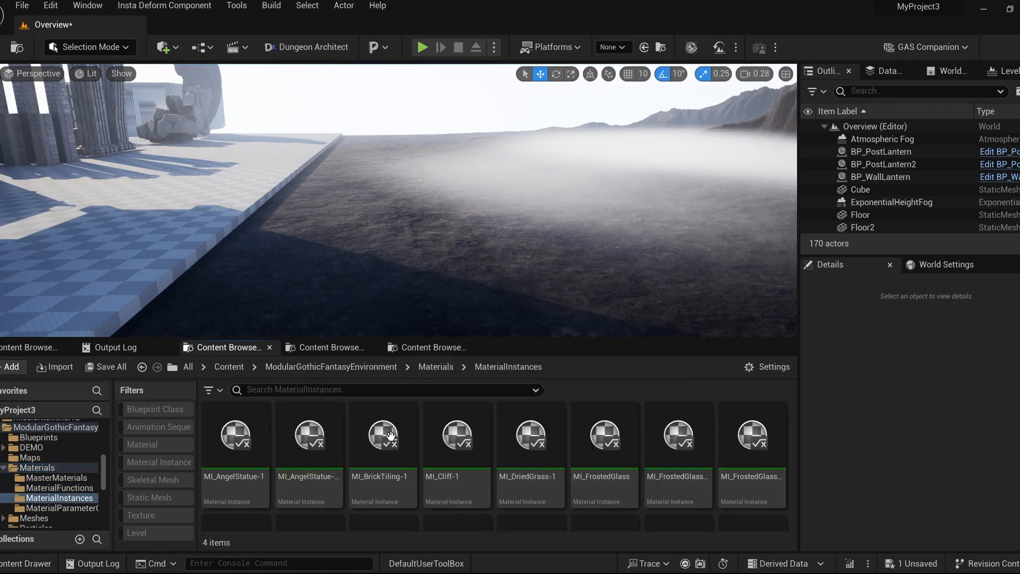
key(alt+Left)
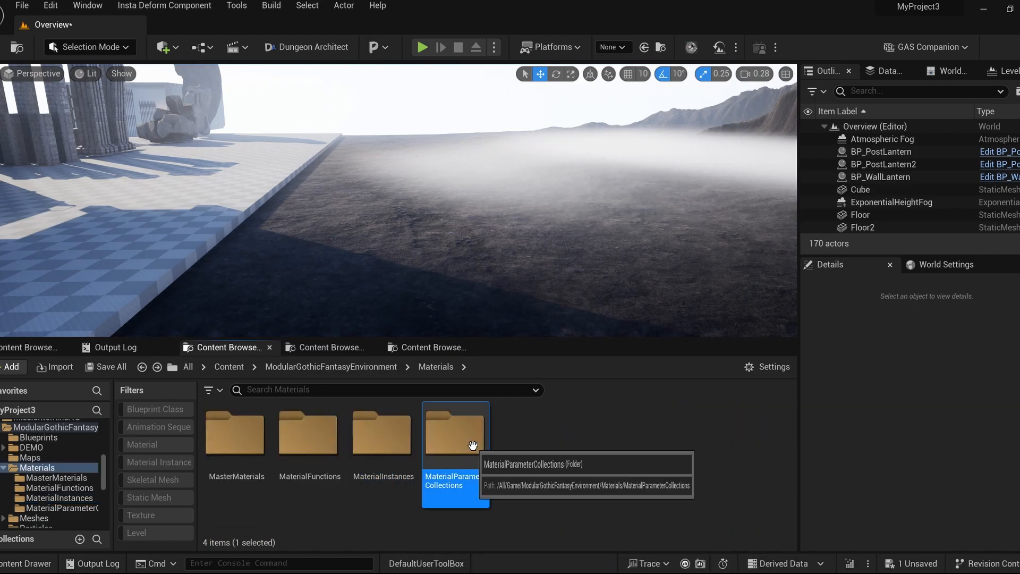
double_click(468, 441)
key(alt+Left)
key(alt+Left)
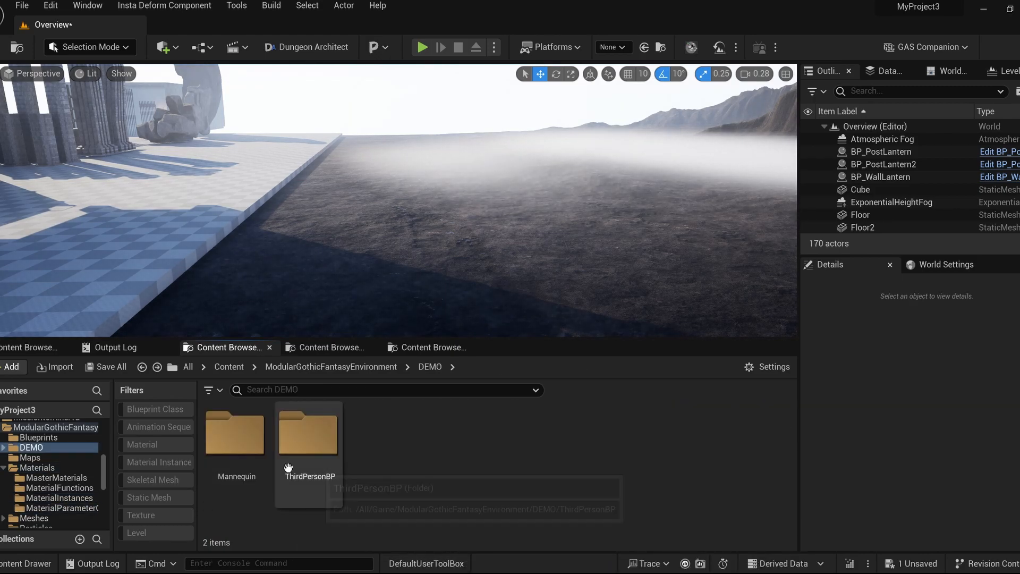
Review the Meshes folder and the static meshes in its Building subfolder
click(3, 468)
click(30, 478)
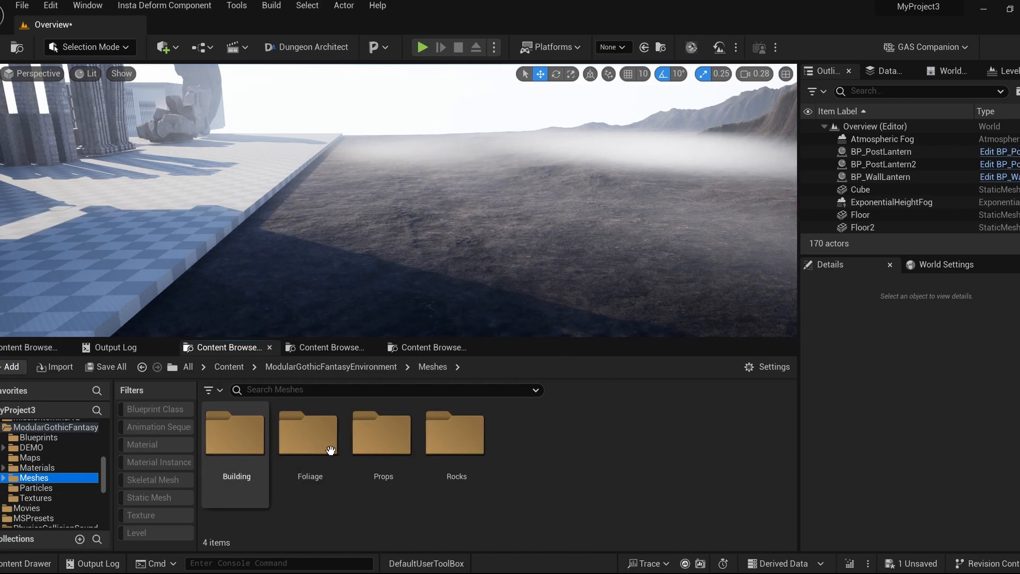
double_click(266, 452)
scroll(277, 458, down, 3)
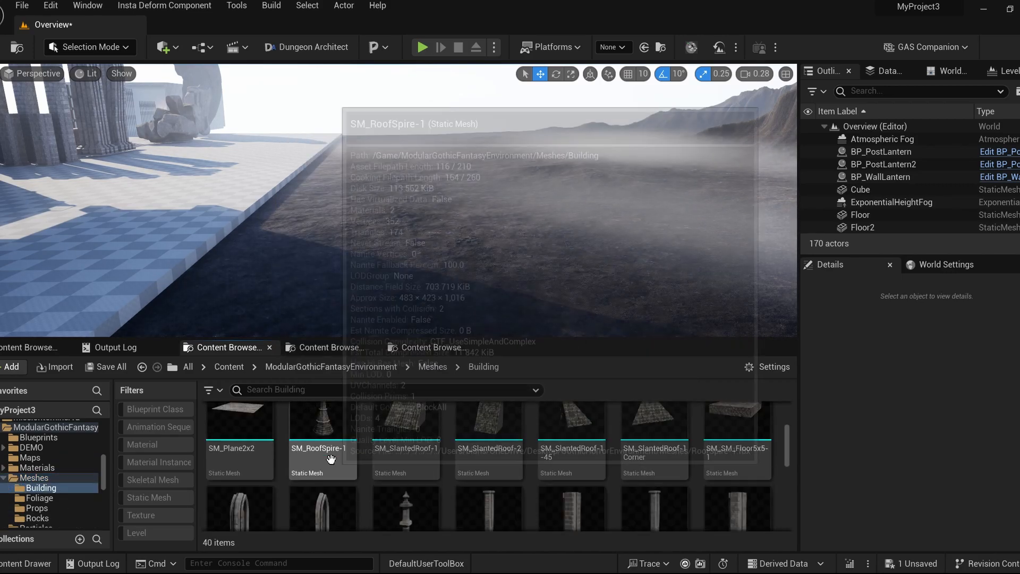
key(alt+Left)
click(5, 478)
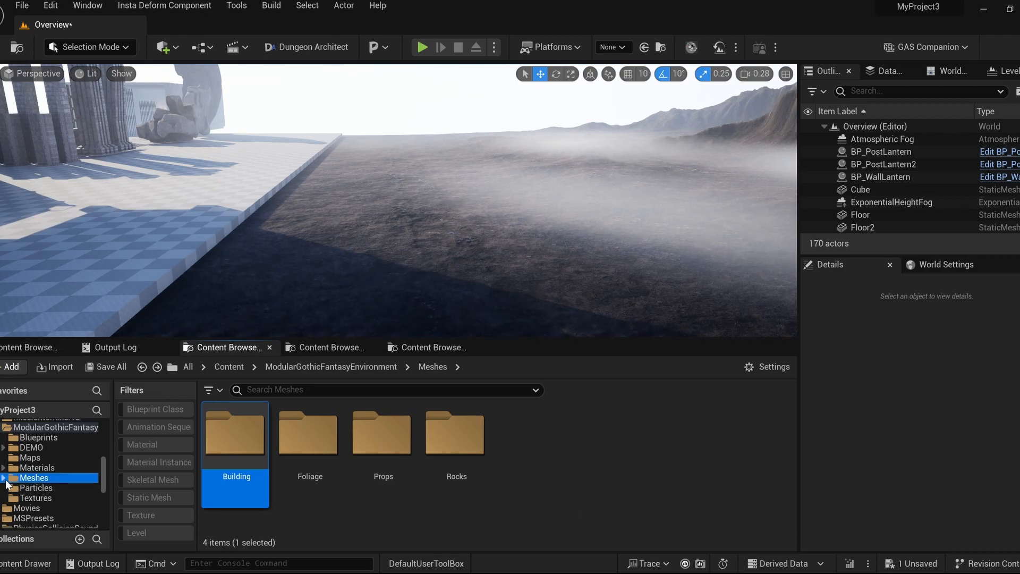
Place the Flies Niagara system from the Particles folder into the level on the tiled floor
click(36, 488)
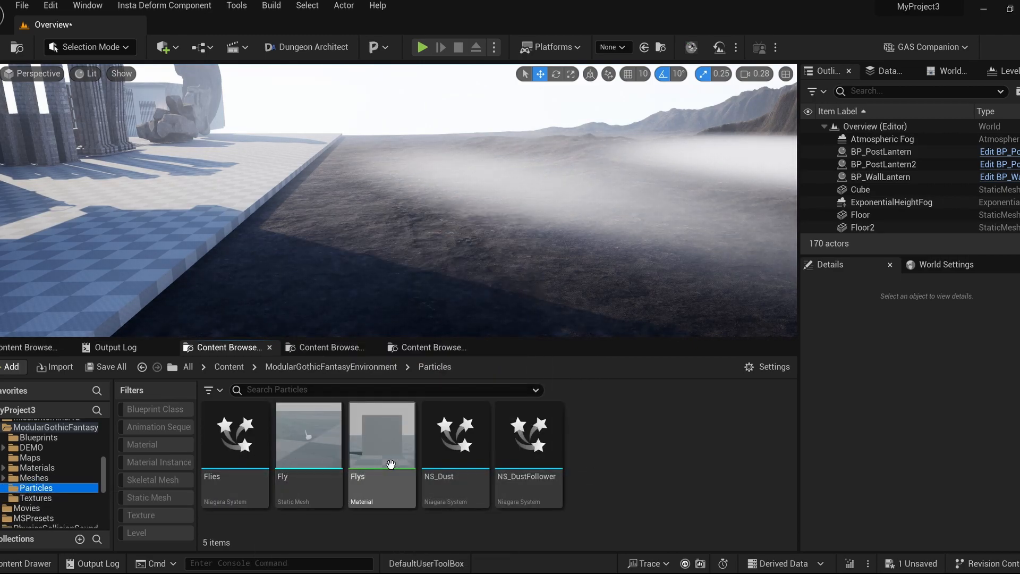
right_drag(499, 250, 332, 282)
key(w)
scroll(266, 220, up, 1)
key(w)
drag(222, 403, 341, 221)
Examine the placed Flies effect from several angles and distances with other objects selected
right_drag(342, 221, 376, 223)
key(w)
key(s)
right_drag(327, 154, 311, 210)
key(w)
click(317, 165)
key(w)
scroll(314, 207, down, 1)
key(s)
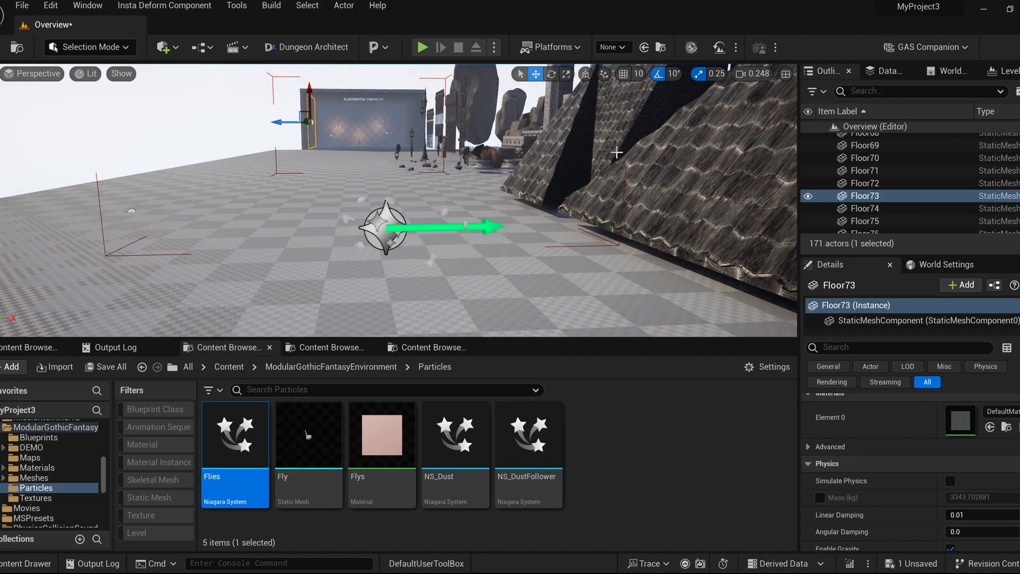
click(690, 155)
scroll(398, 201, down, 1)
Delete the test Flies effect from the tiled floor
mouse_move(399, 200)
right_down()
mouse_move(399, 215)
mouse_move(392, 198)
right_up()
key(s)
click(398, 204)
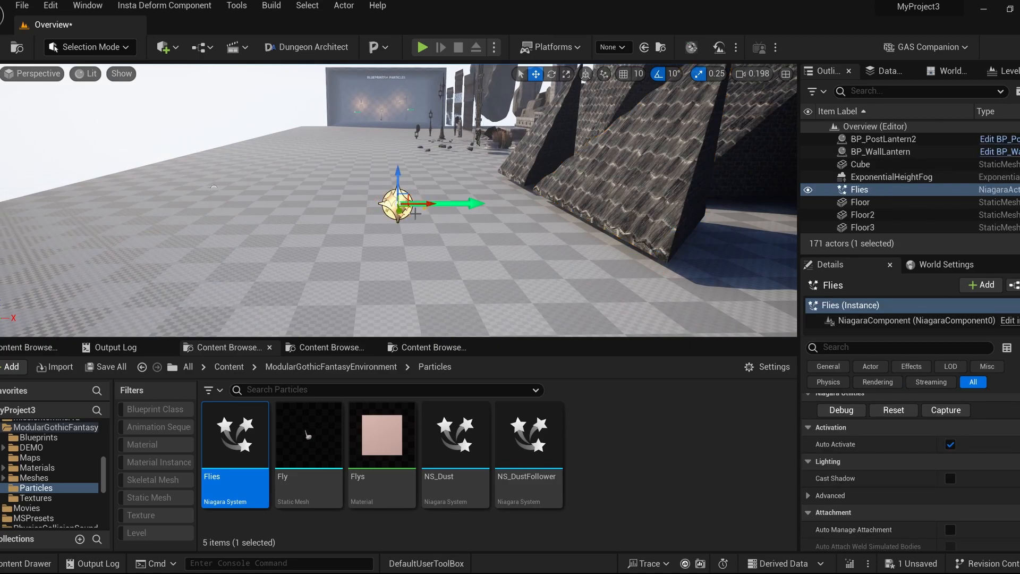
key(Delete)
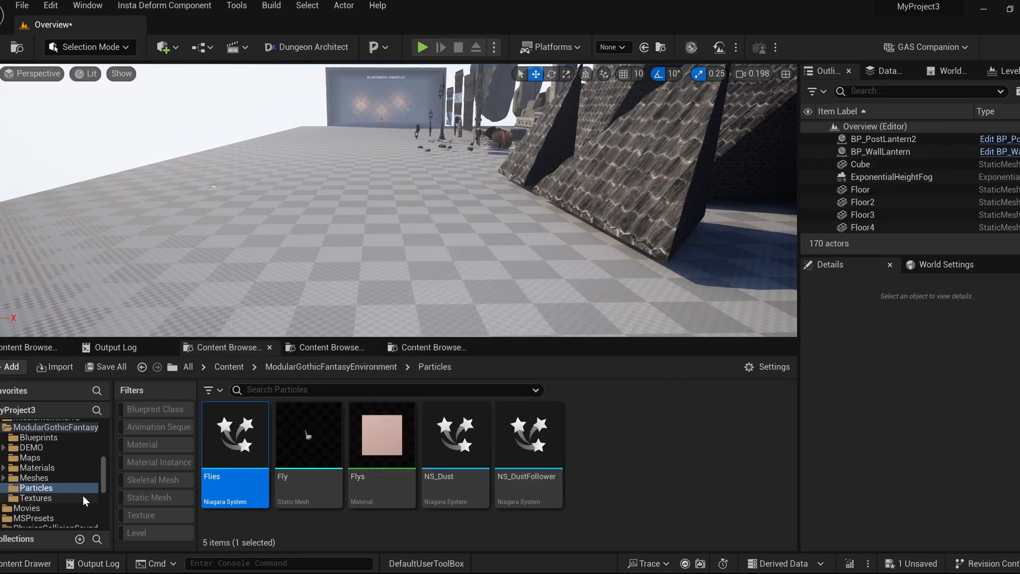
Open the Textures folder and filter its assets by Dimensions = 4096
click(50, 501)
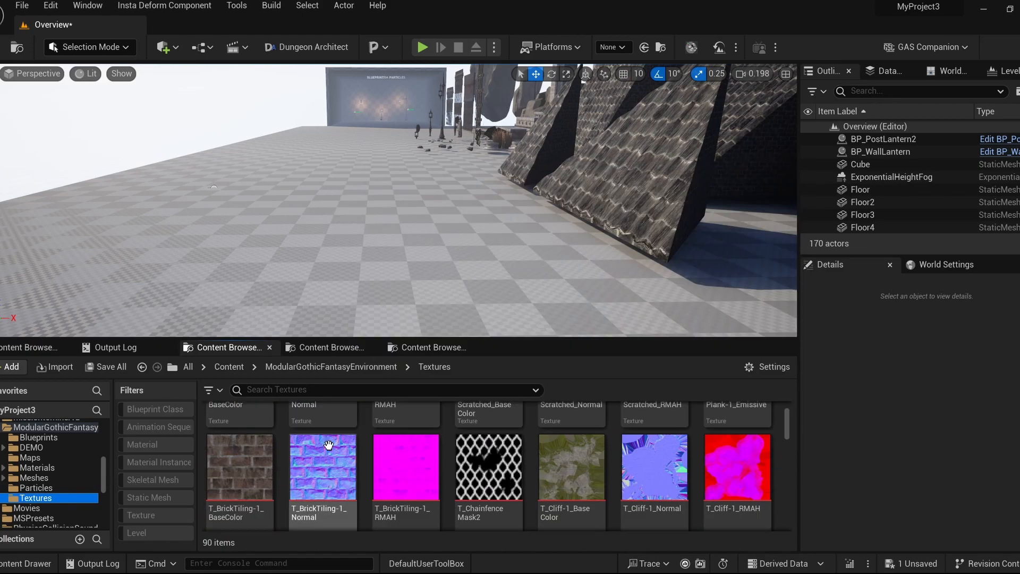
click(325, 388)
text(dimensions)
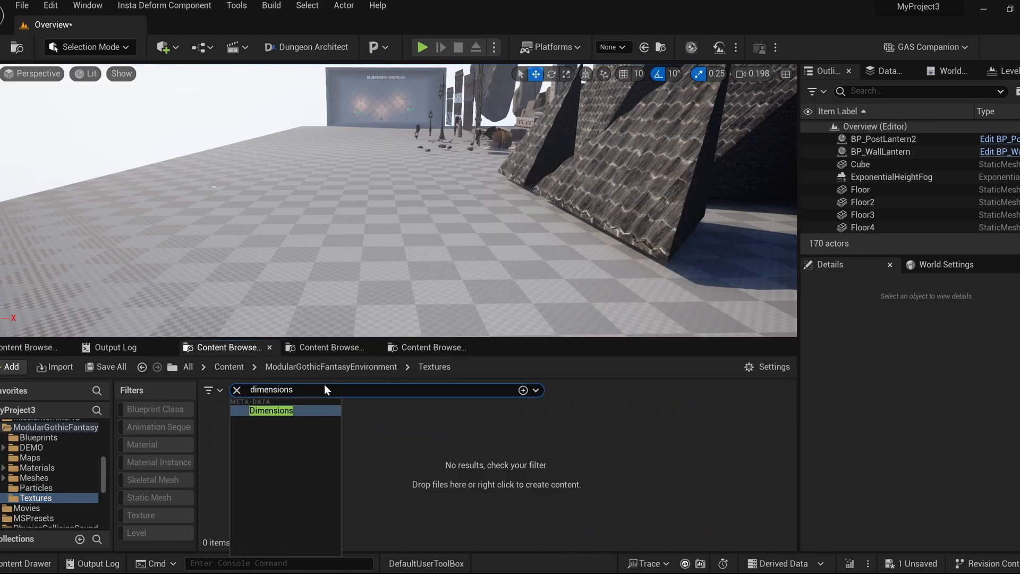
key(Tab)
text(= 81)
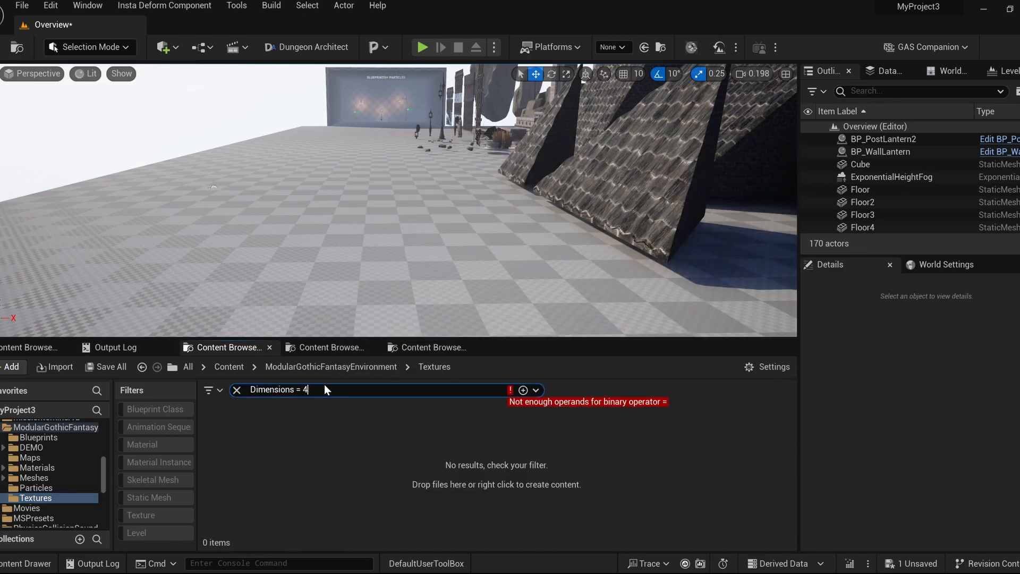
text(096)
Check the textures at smaller sizes by changing the Dimensions filter to 2048, 1024 and on down to 128
drag(324, 389, 302, 390)
text(20)
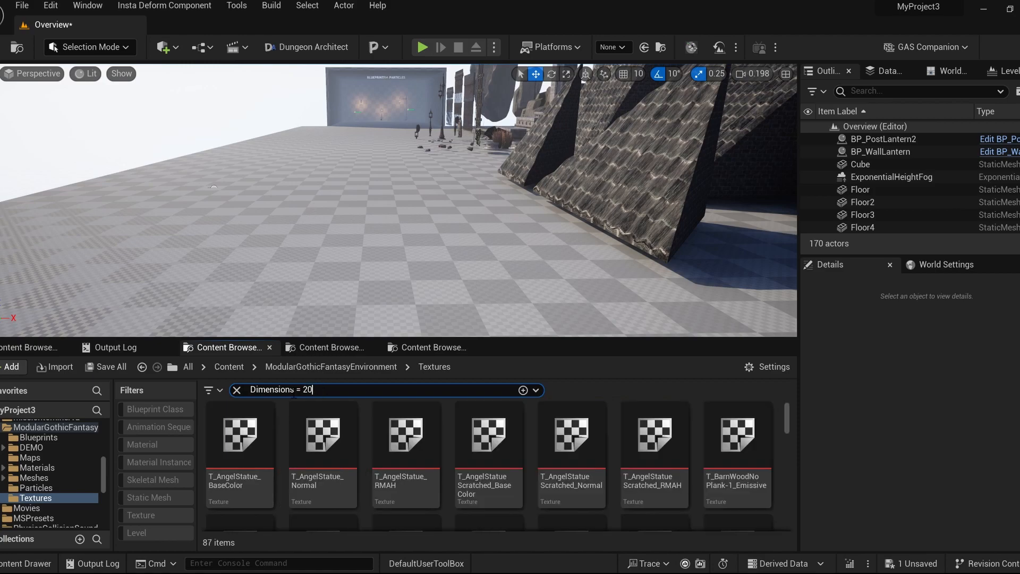
text(48)
drag(308, 389, 302, 390)
text(1024)
text(51)
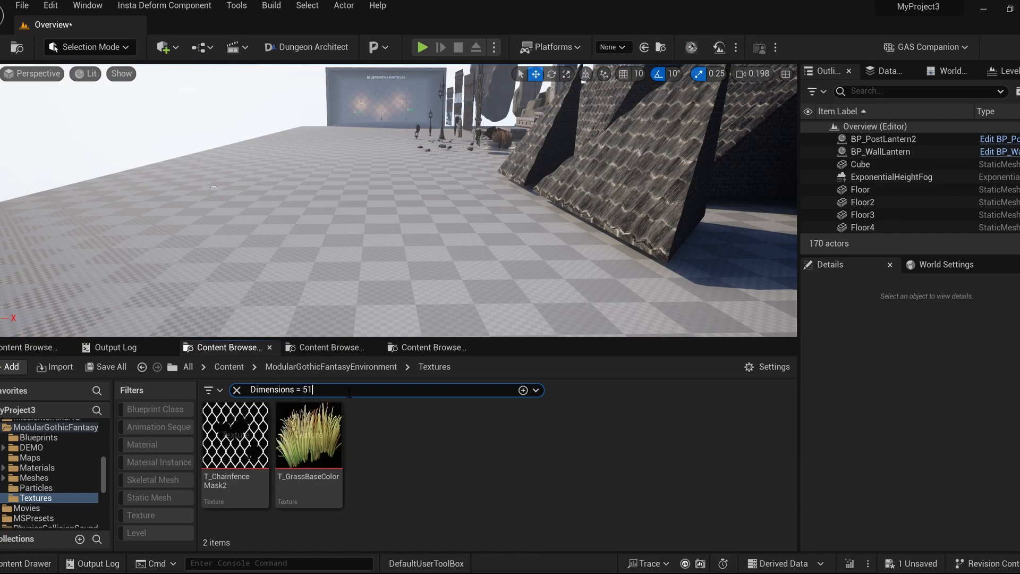
text(56128)
Replace the texture filter with HasAlphaChannel = true
click(240, 389)
text(alpha)
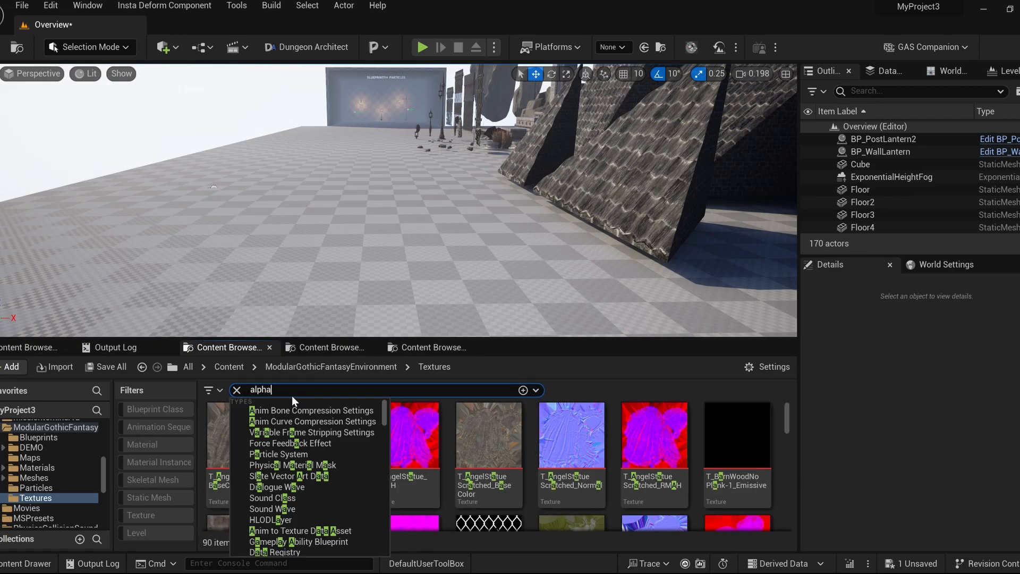
key(Down)
key(Return)
text(= true)
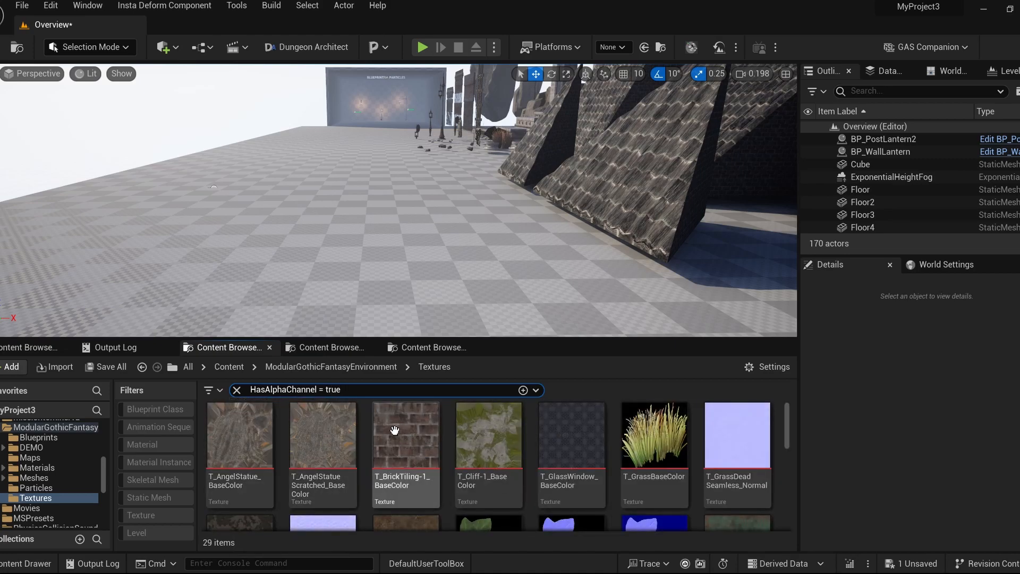
Inspect the color and alpha channels of the T_BrickTiling-1_BaseColor texture, then close it and clear the texture search
double_click(430, 433)
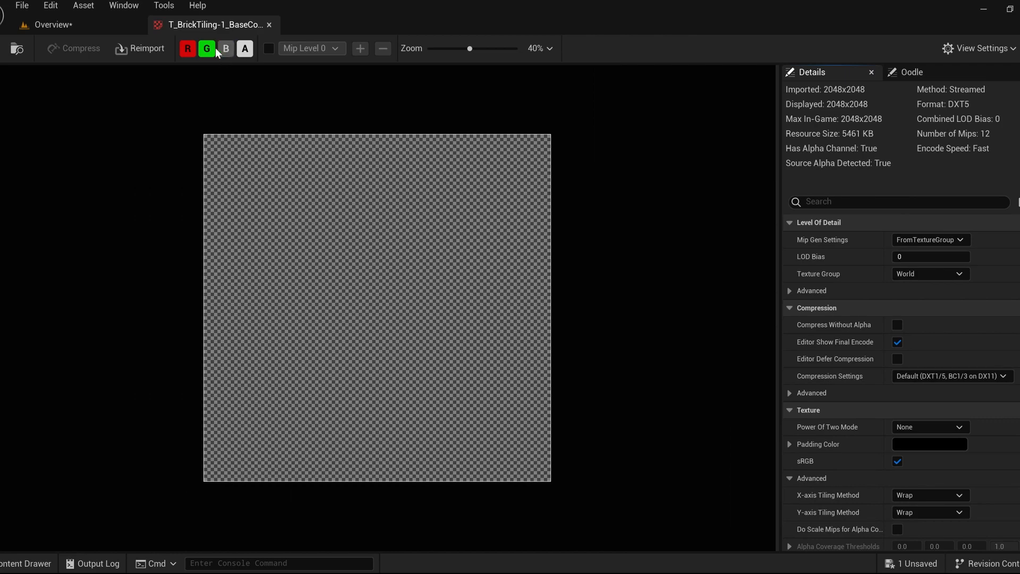
click(207, 48)
click(189, 49)
click(244, 49)
click(225, 49)
click(208, 48)
click(188, 49)
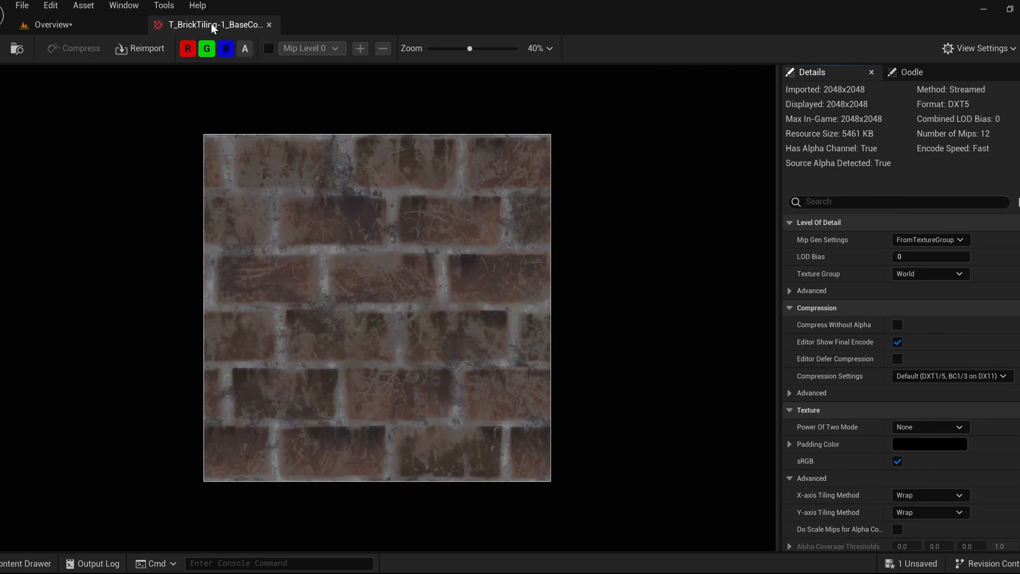
middle_click(212, 28)
click(238, 390)
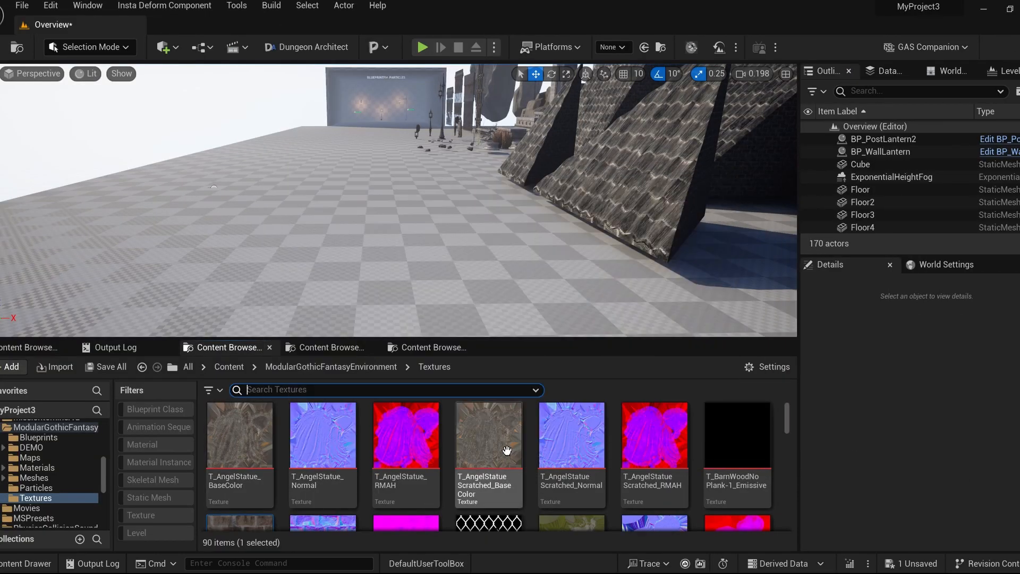
Inspect the red, green, blue and alpha channels of the T_AngelStatue_RMAH texture, then close it
mouse_move(414, 441)
double_click(413, 441)
scroll(377, 277, down, 1)
click(208, 50)
click(225, 50)
scroll(218, 72, down, 2)
click(188, 50)
click(207, 49)
click(207, 48)
click(223, 49)
click(223, 49)
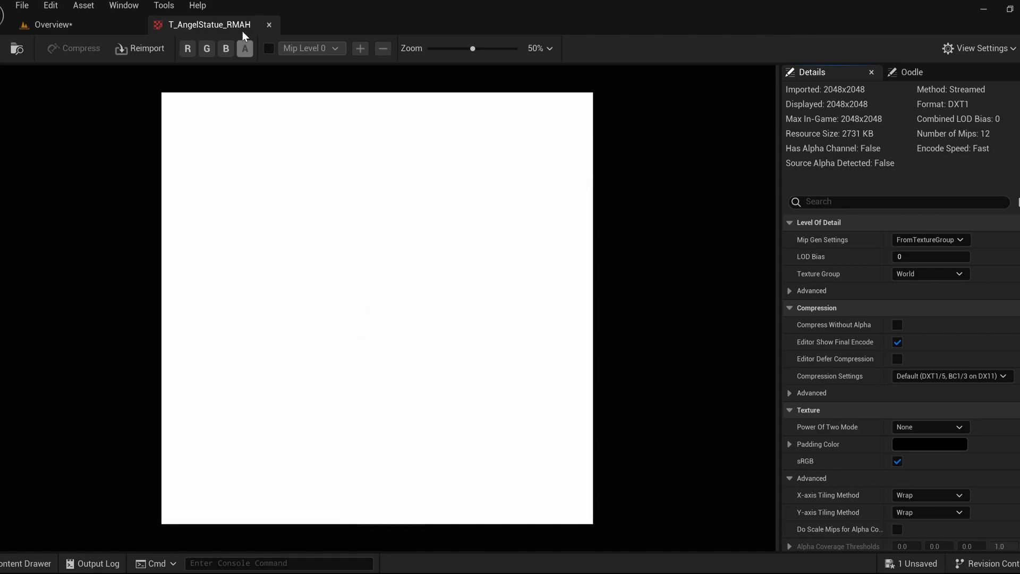
click(269, 24)
Undo the deletion of the Flies particle actor in the level and browse further through the Textures folder
key(ctrl+z)
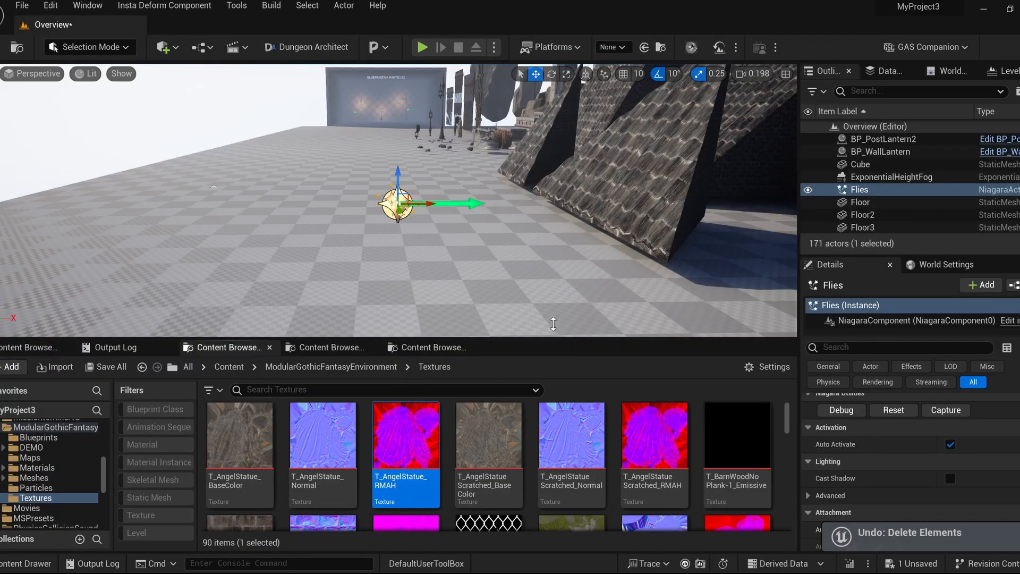
click(546, 319)
right_drag(546, 319, 544, 293)
scroll(514, 420, down, 3)
scroll(511, 421, down, 8)
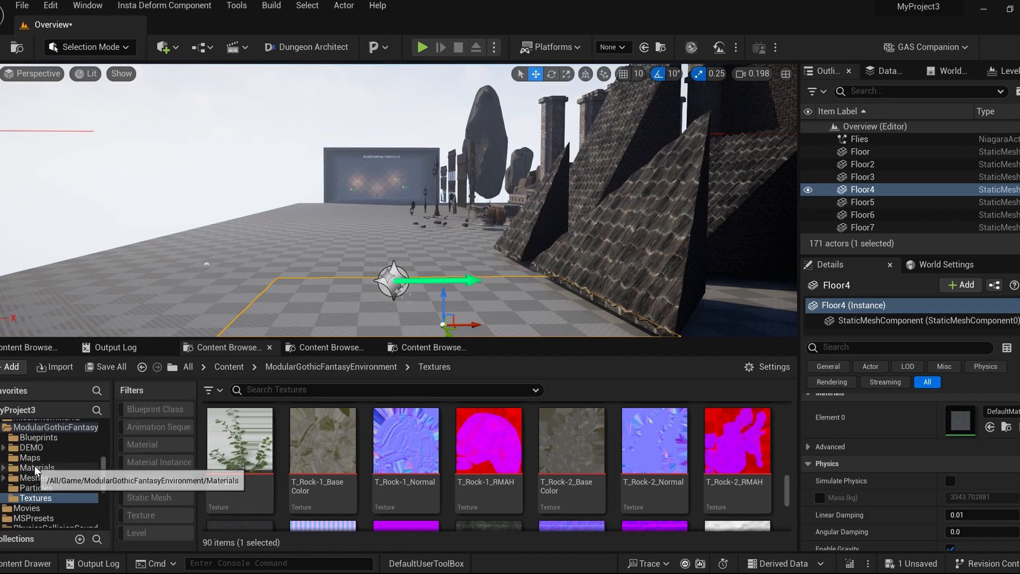
Open the Meshes folder and filter its assets by Vertices > 100
click(32, 478)
click(310, 392)
text(vertices)
key(Down)
key(Return)
text(> 100)
Check the level in a different viewport view mode, then return the viewport to Lit
click(85, 73)
mouse_move(192, 313)
click(252, 336)
click(96, 74)
click(105, 108)
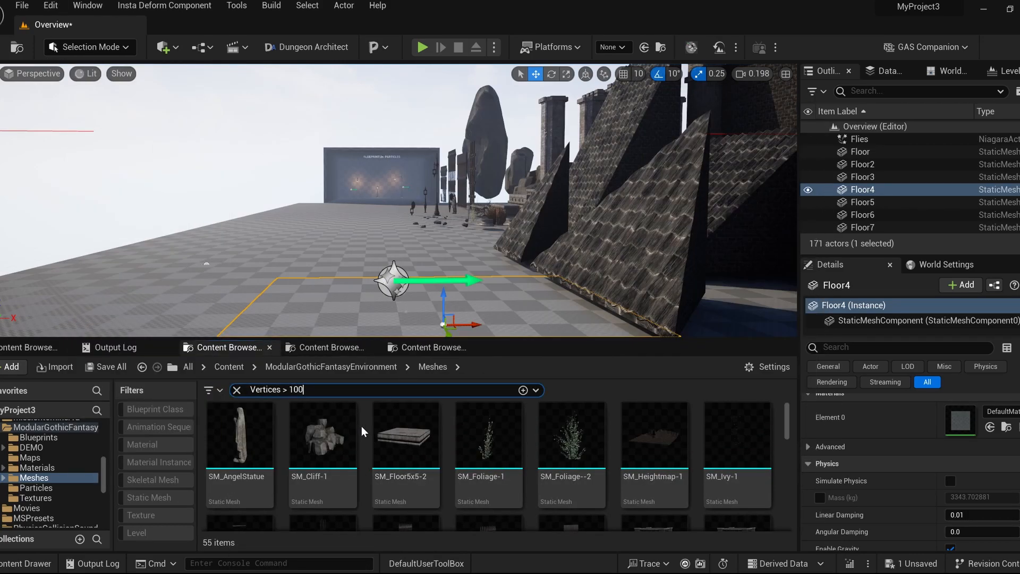
Raise the mesh filter's vertex threshold to 1000, 5000 and finally 10000
text(0)
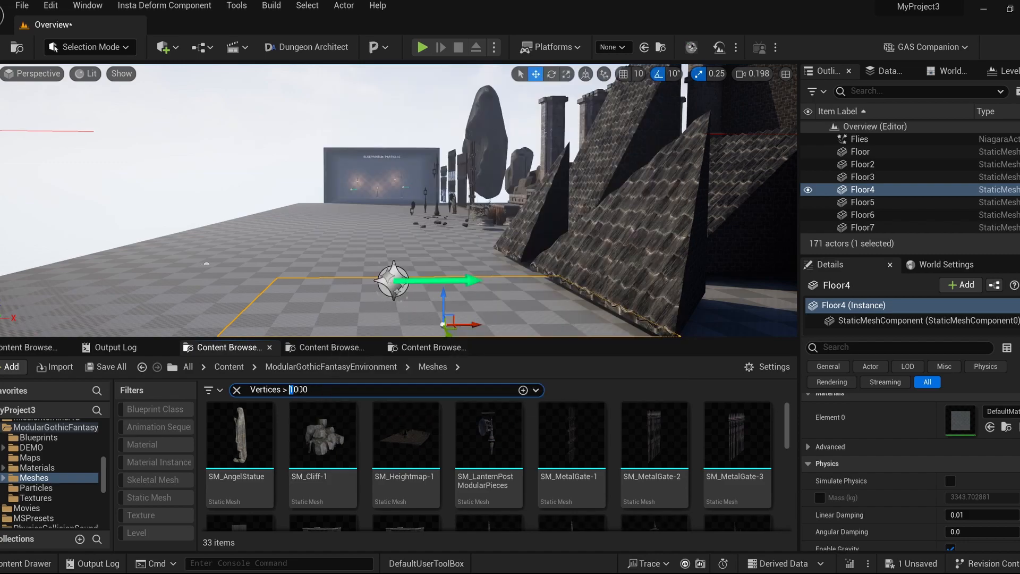
text(5)
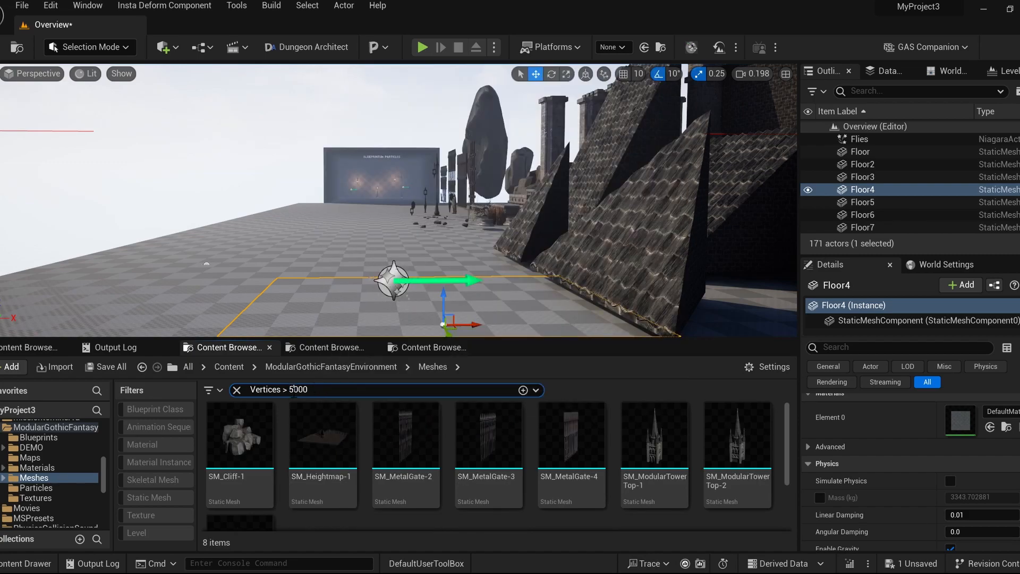
text(0)
Replace the mesh filter with Materials > 3 and examine the asset details of SM_ModularTowerTop-2
drag(339, 387, 203, 399)
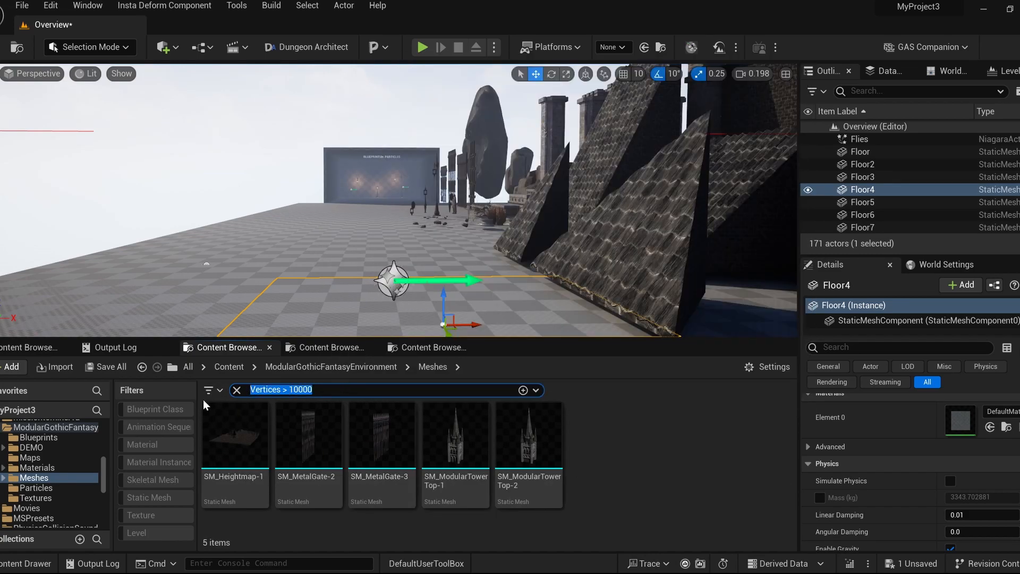
text(materials)
key(Tab)
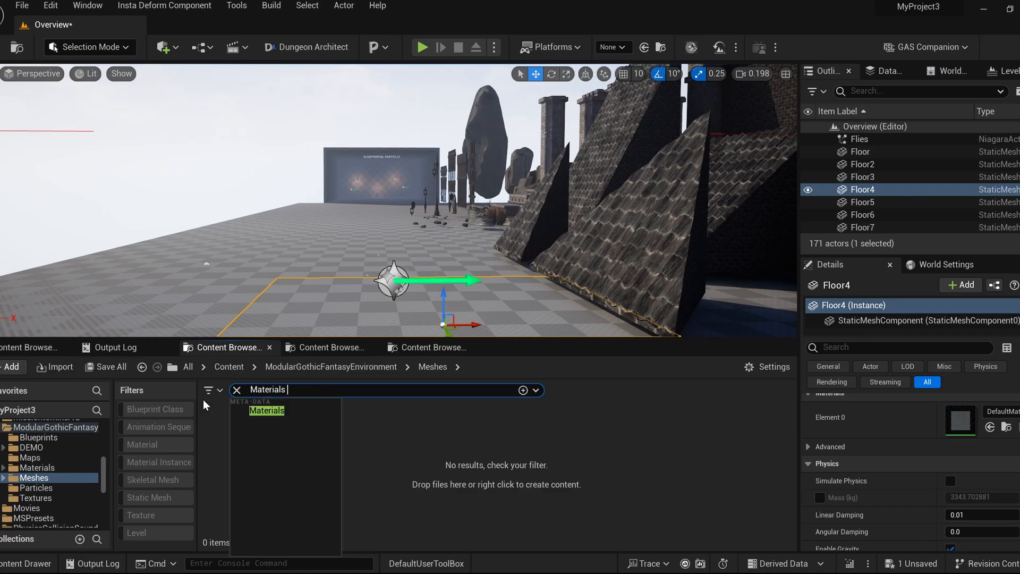
text(> 2)
key(BackSpace)
text(3)
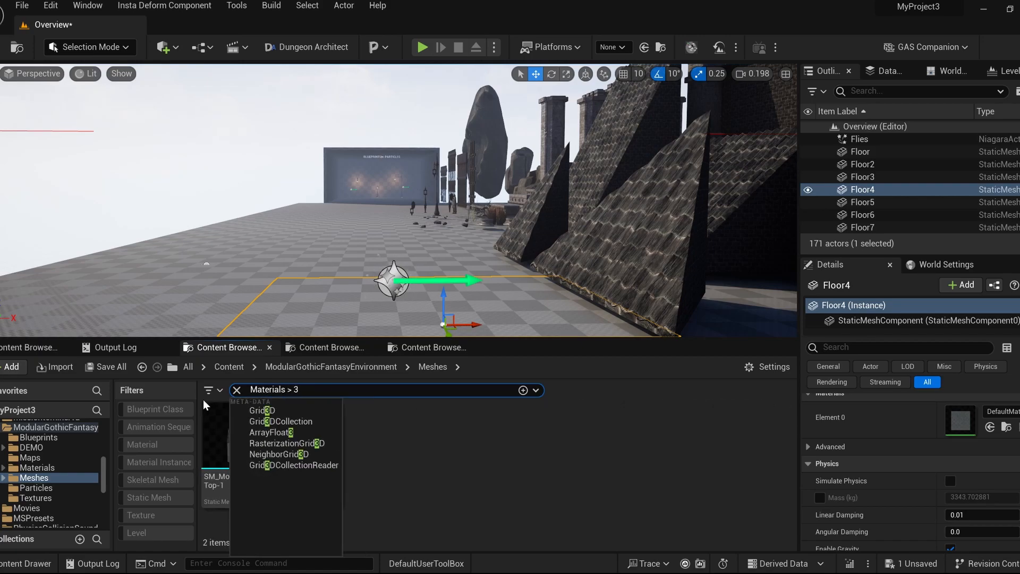
click(469, 508)
mouse_move(303, 428)
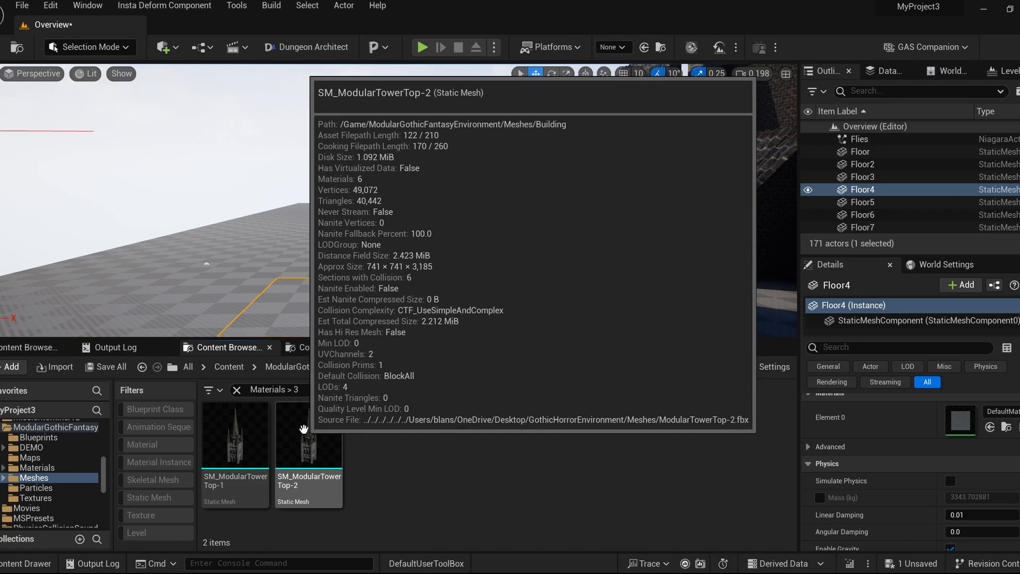
Replace the mesh filter with UVChannels > 2
click(237, 390)
text(uvchan)
key(Tab)
text(> 2)
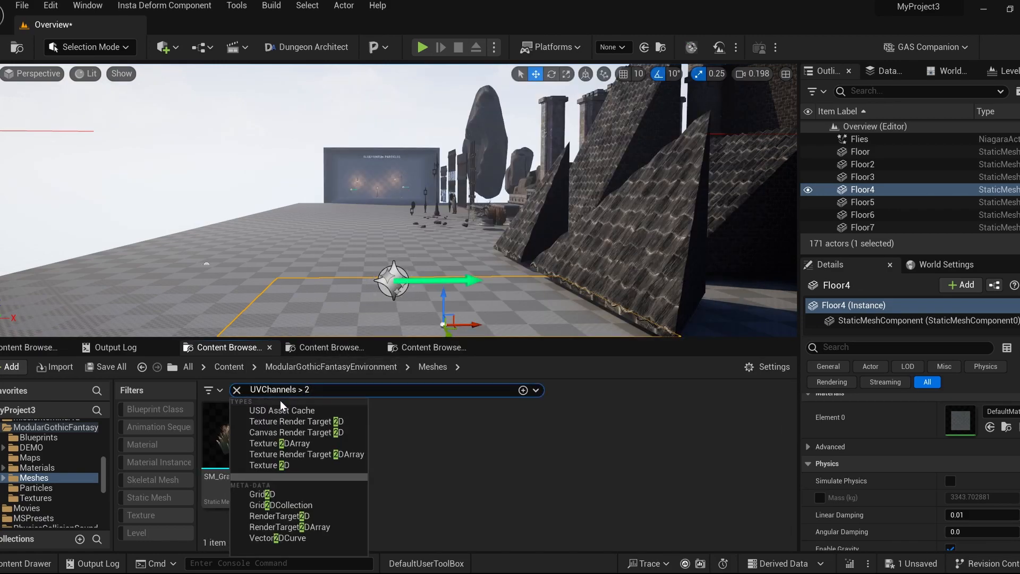
Filter the meshes by LODs > 1, raise the threshold to 3, then clear the mesh search
key(Escape)
key(ctrl+a)
text(lods)
key(Tab)
text(>)
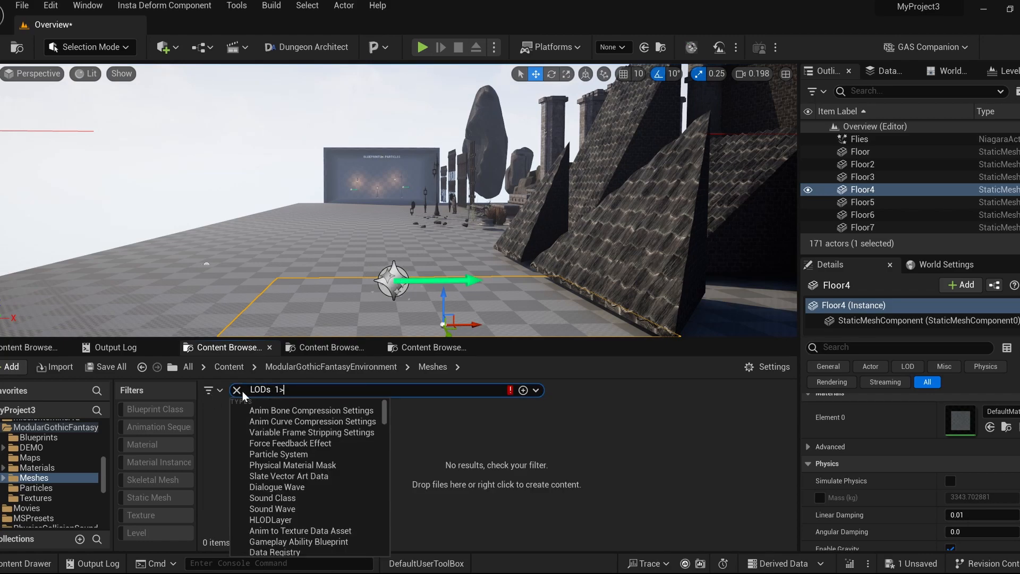
text(>1)
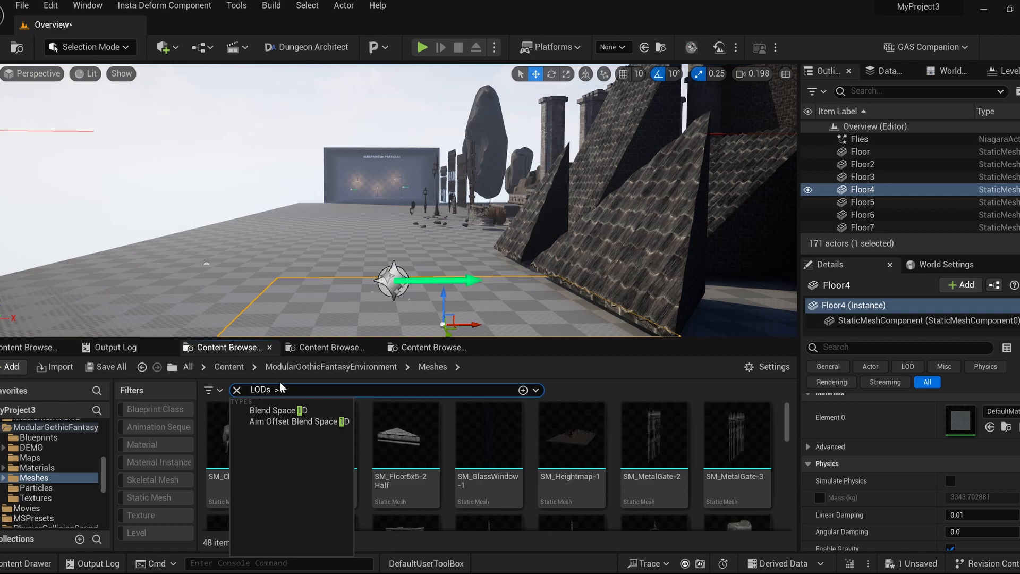
text(2)
key(BackSpace)
text(4)
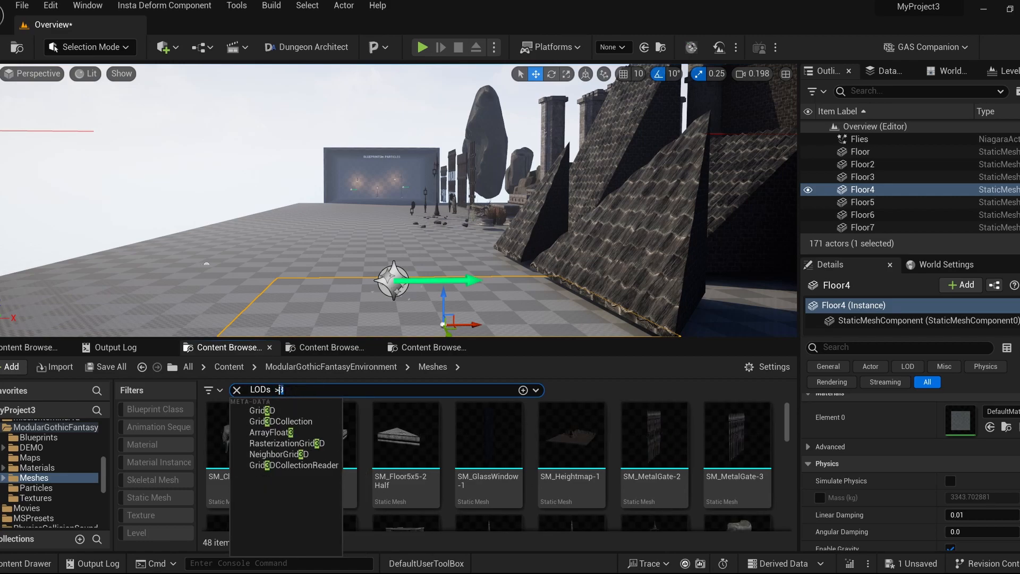
key(BackSpace)
key(BackSpace)
key(BackSpace)
key(BackSpace)
key(BackSpace)
key(BackSpace)
key(BackSpace)
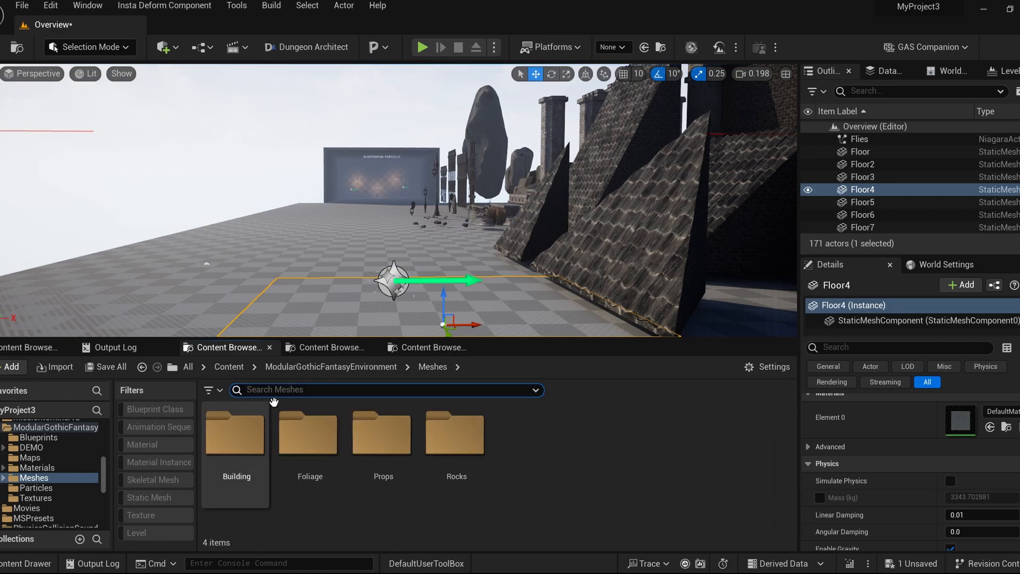
Open the MasterMaterials folder and examine the M_DecalMaster material graph, then close it
click(60, 468)
double_click(239, 438)
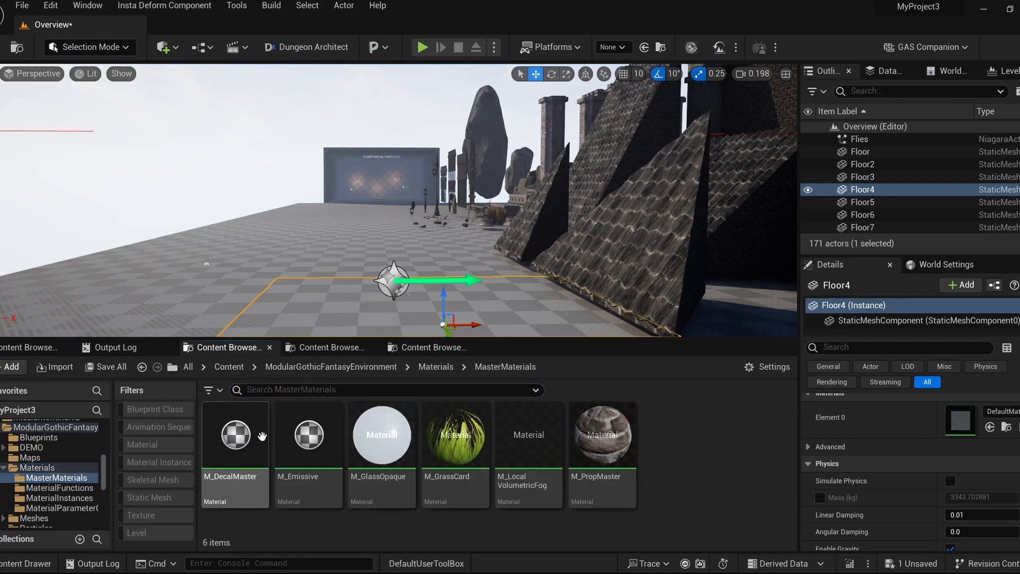
double_click(244, 441)
scroll(395, 307, down, 8)
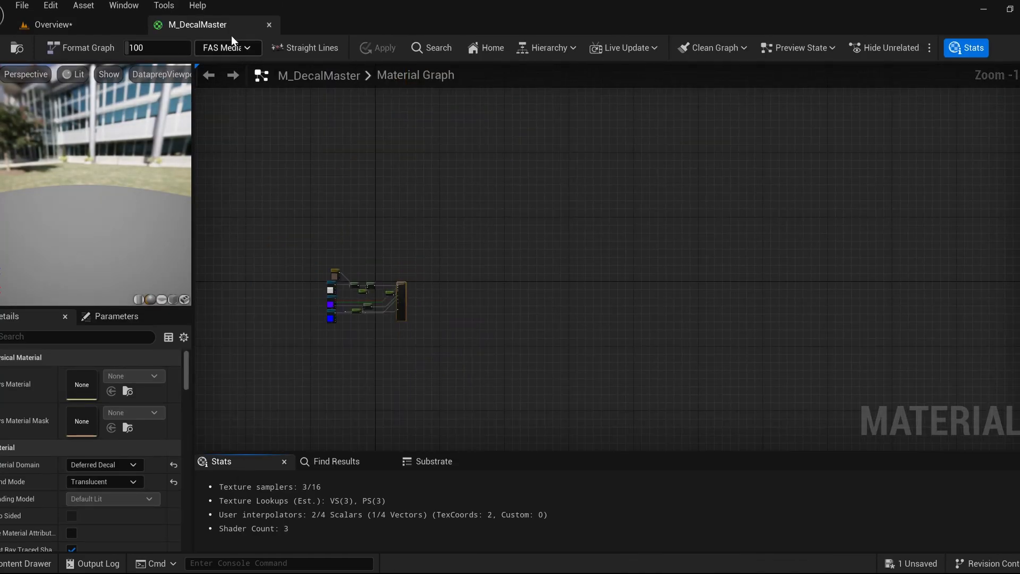
middle_click(228, 25)
Examine the material graphs of M_Emissive and M_GlassOpaque, closing each one
double_click(325, 433)
scroll(403, 324, down, 5)
middle_click(212, 25)
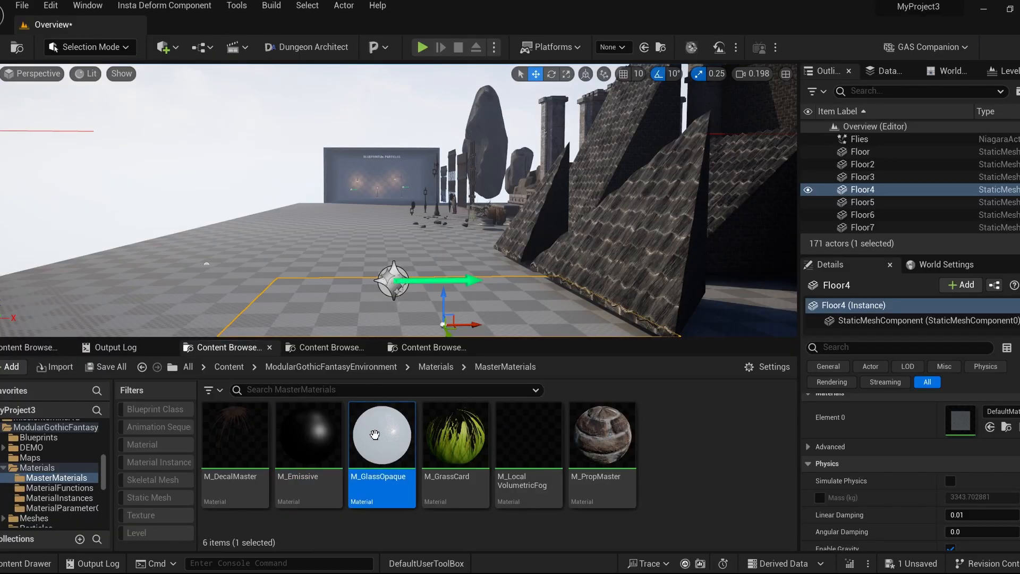
double_click(406, 433)
scroll(329, 234, down, 4)
middle_click(202, 25)
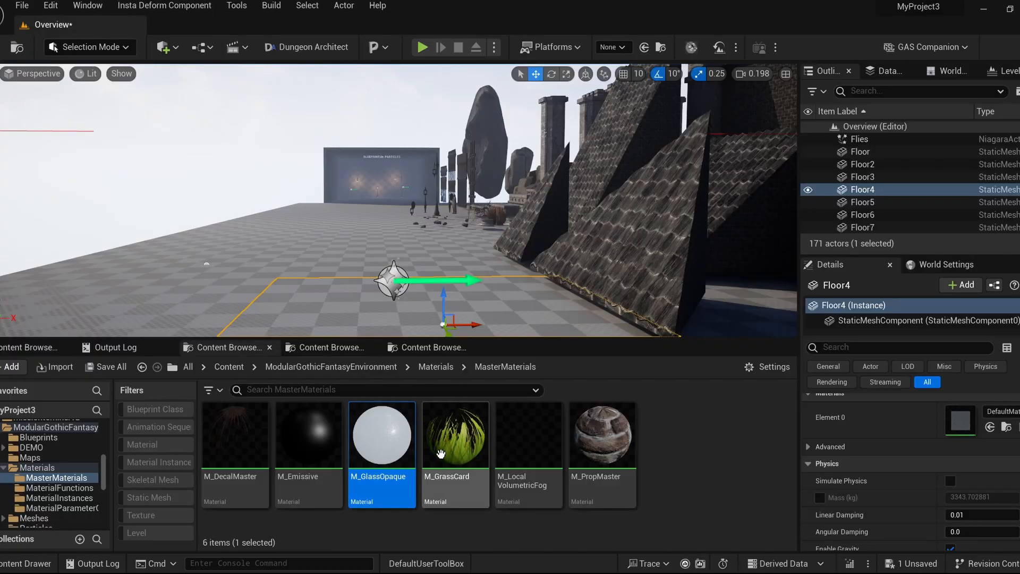
Examine the material graphs of M_GrassCard and M_LocalVolumetricFog, closing each one
double_click(488, 433)
scroll(319, 276, down, 2)
scroll(331, 270, down, 5)
right_drag(255, 204, 374, 189)
middle_click(235, 23)
click(601, 315)
double_click(528, 436)
scroll(398, 298, down, 7)
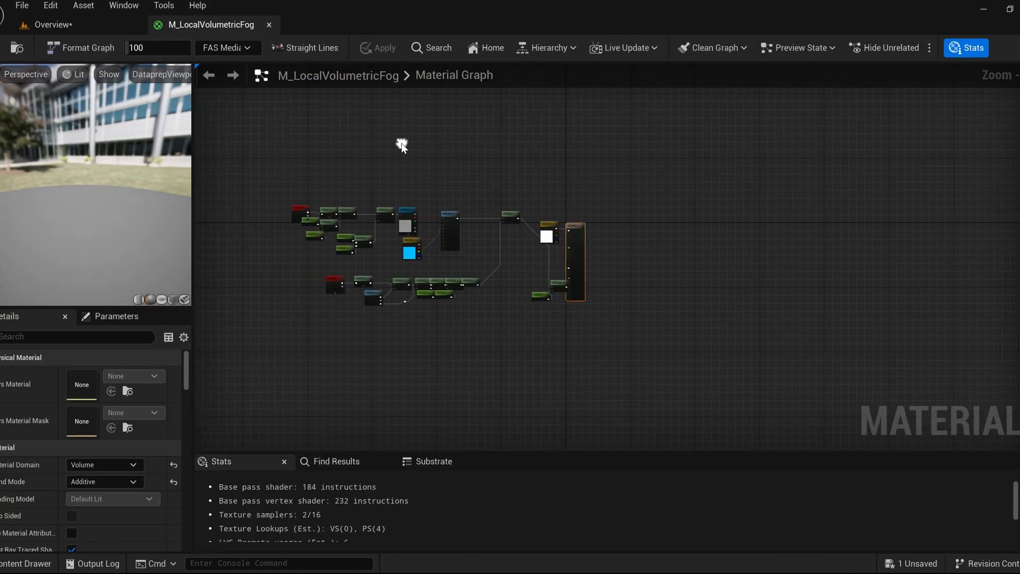
middle_click(231, 25)
Examine the whole M_PropMaster material graph, then close it
double_click(604, 433)
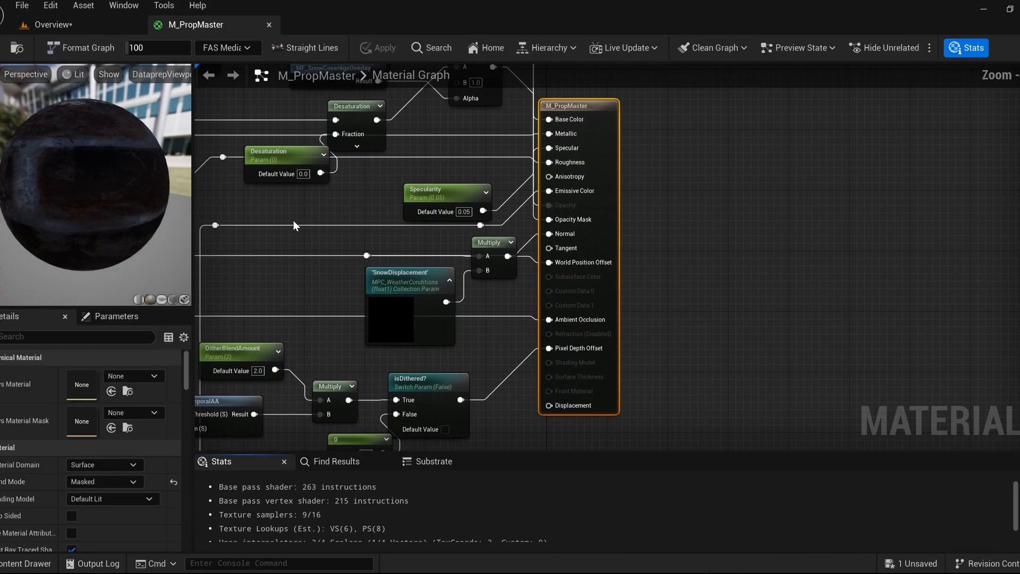
scroll(295, 221, down, 4)
right_drag(295, 221, 483, 307)
scroll(423, 260, down, 2)
middle_click(231, 25)
Select the SM_SlantedRoof-3 mesh in the level and locate its Element 0 material in the content browser
right_drag(440, 190, 510, 191)
mouse_move(271, 210)
right_down()
mouse_move(335, 209)
mouse_move(334, 186)
right_up()
click(315, 234)
mouse_move(315, 234)
right_down()
mouse_move(351, 249)
mouse_move(318, 266)
right_up()
click(371, 282)
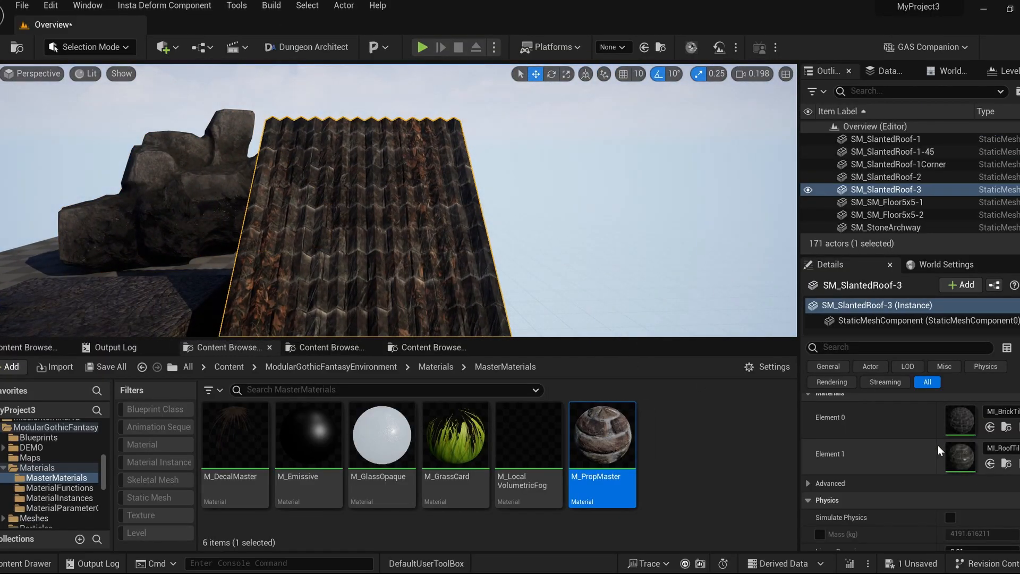
scroll(903, 445, up, 3)
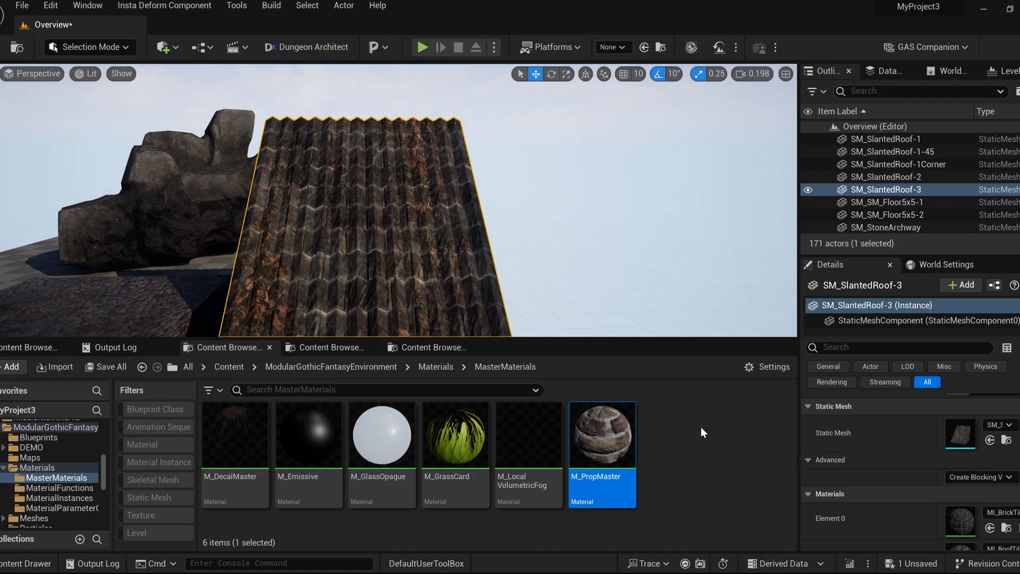
key(f)
click(1006, 529)
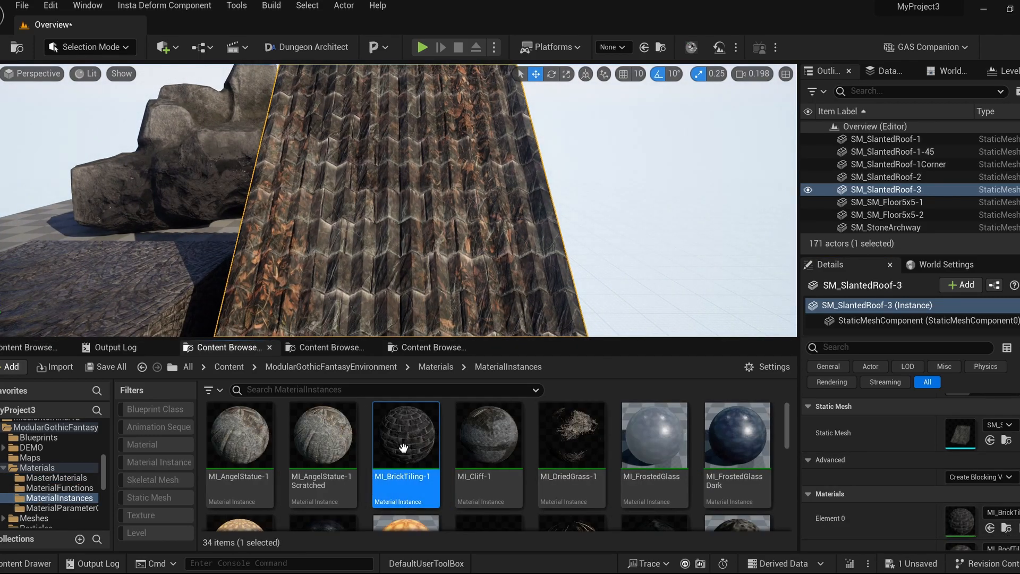
Open the MI_BrickTiling-1 material instance and preview it on the SM_SlantedRoof-3 static mesh
double_click(399, 425)
click(80, 25)
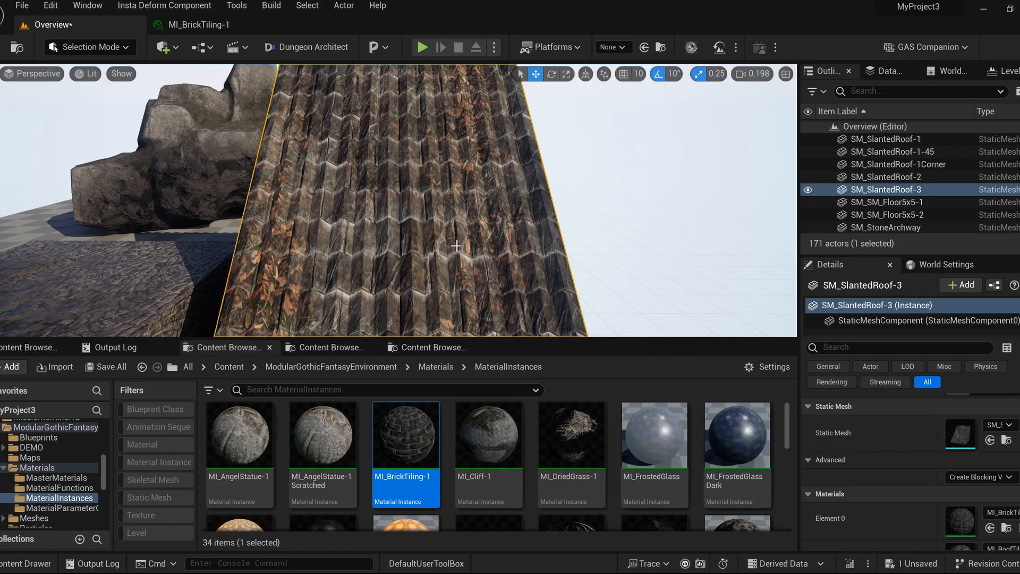
click(1005, 439)
click(234, 24)
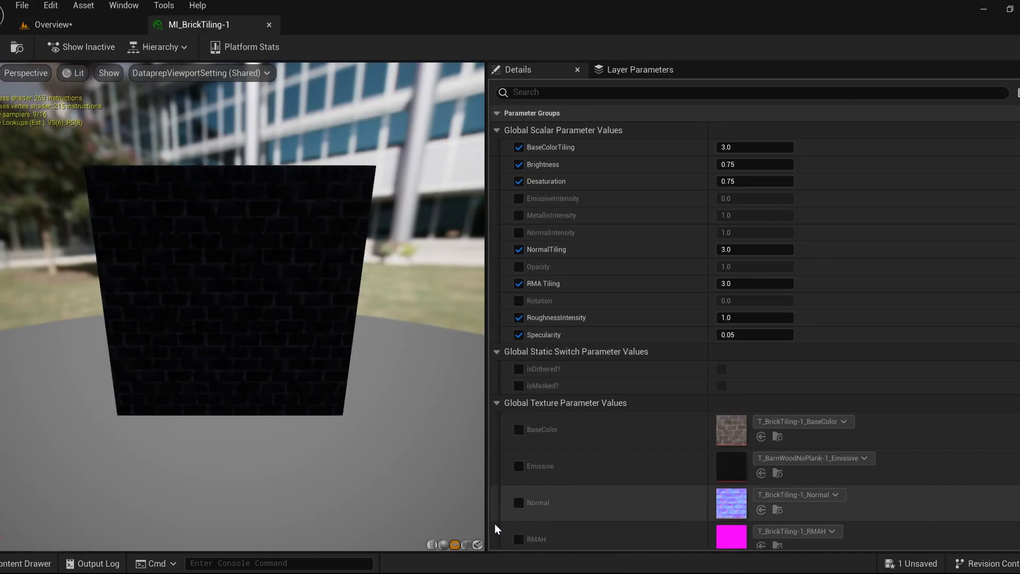
click(477, 545)
drag(250, 285, 149, 300)
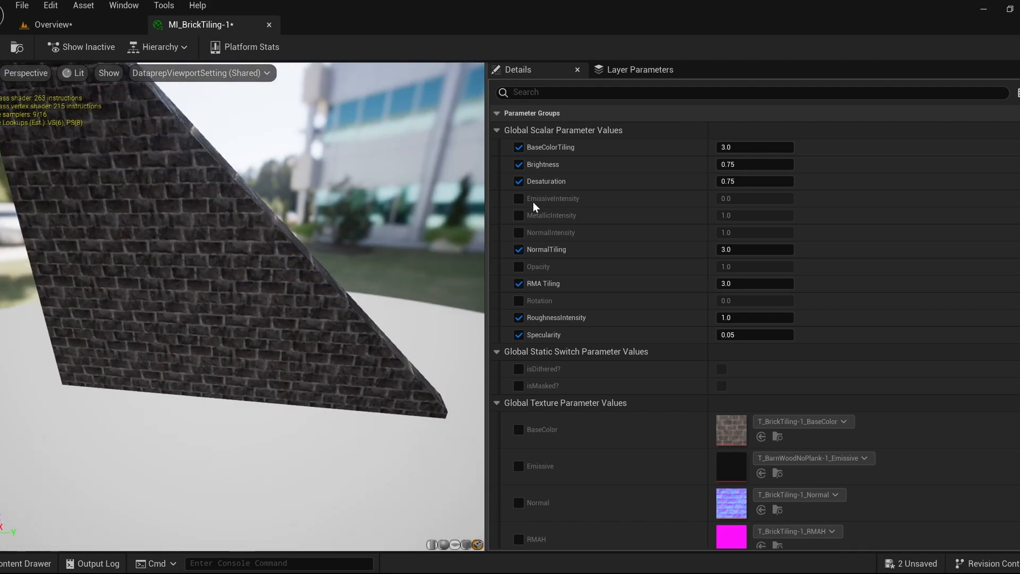
Try BaseColorTiling at about 7.6, return it to 3.0, and raise Brightness to about 2.4
drag(737, 147, 791, 146)
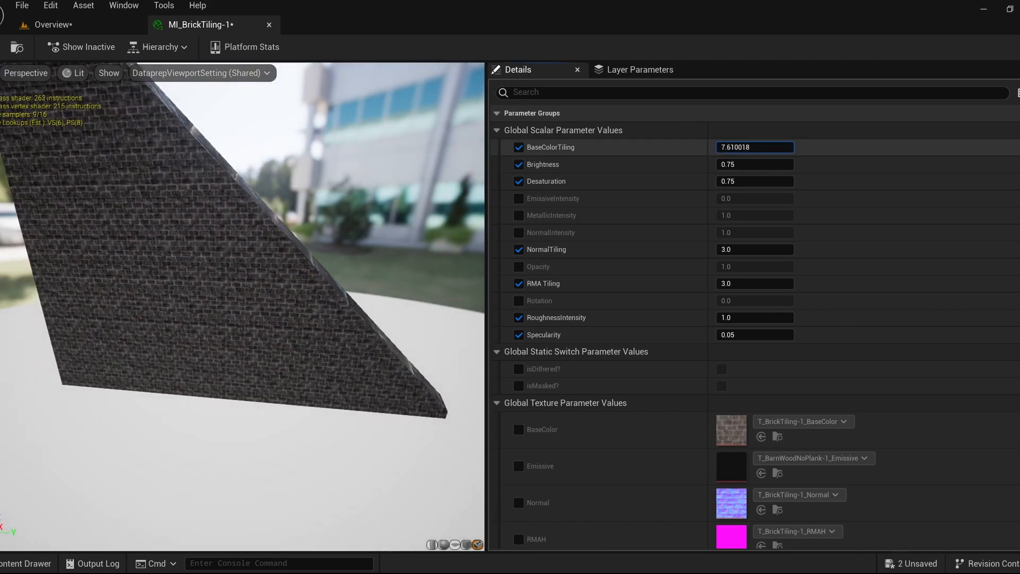
click(1015, 145)
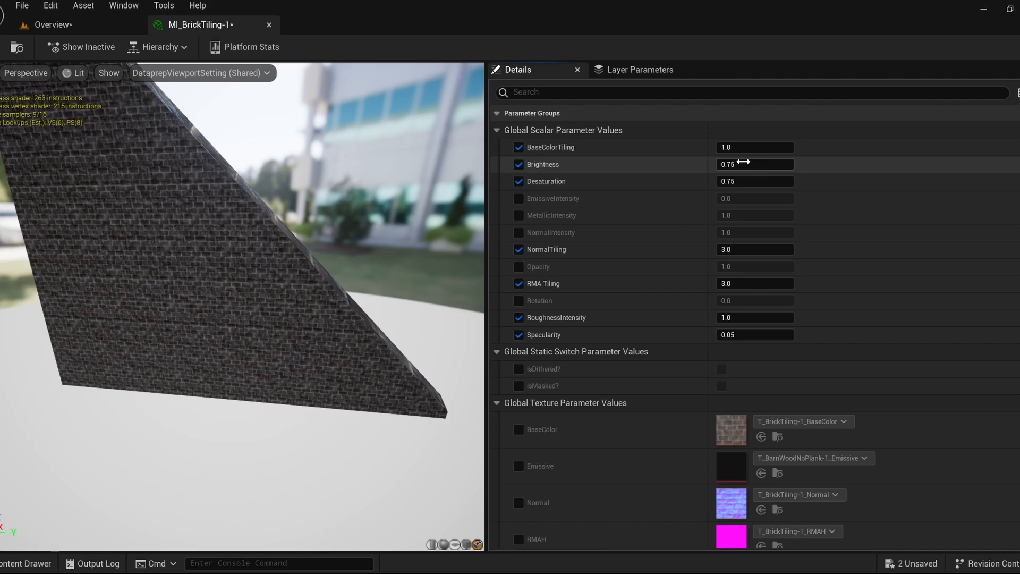
drag(746, 164, 783, 164)
click(744, 146)
text(3)
key(Return)
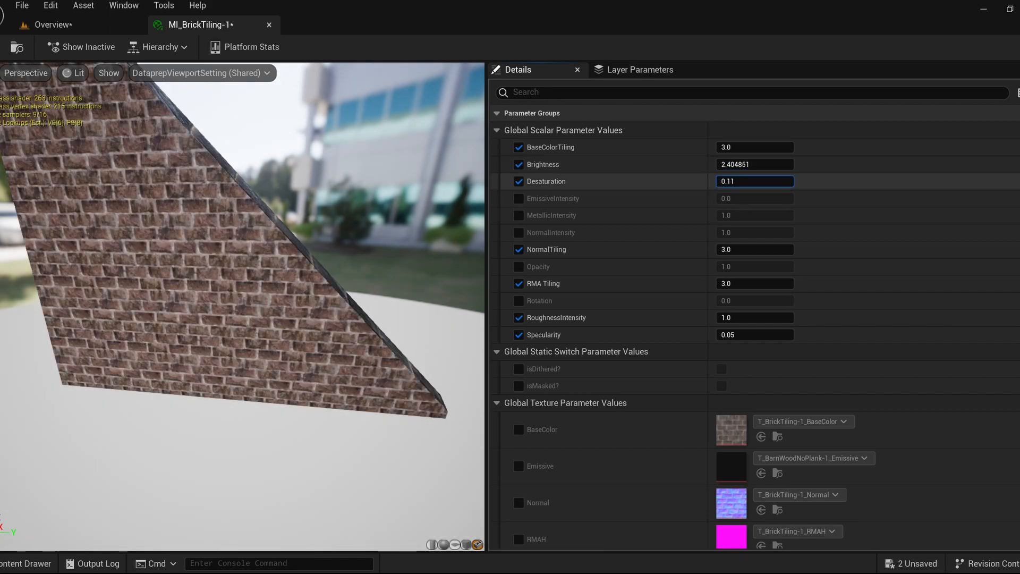
Set Desaturation to about 0.41, EmissiveIntensity to about -0.40 and MetallicIntensity to about 26.96
mouse_move(754, 181)
mouse_down()
mouse_move(765, 181)
mouse_move(757, 198)
mouse_up()
click(519, 198)
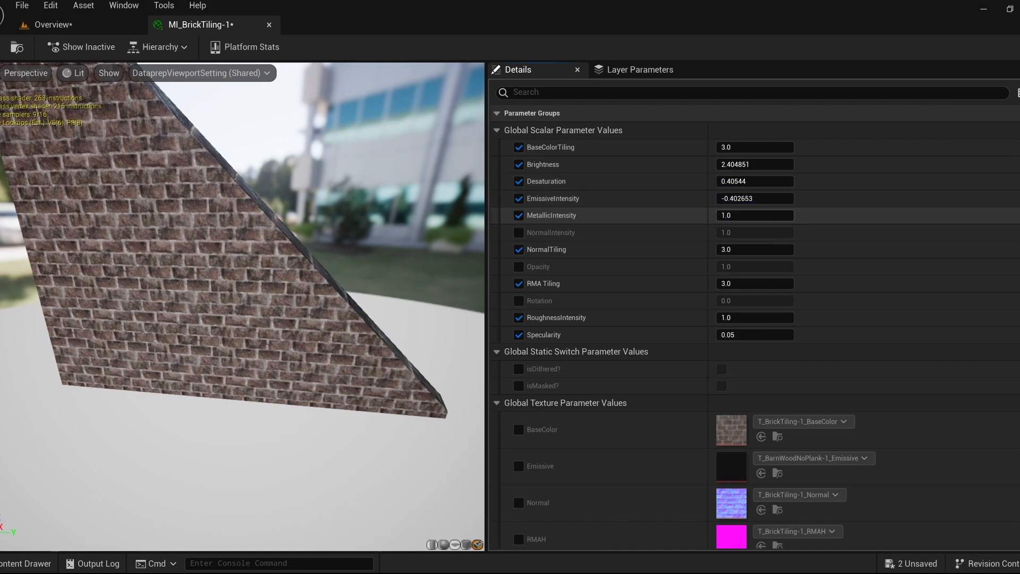
Enable NormalIntensity with a value of about 2.69 and view the bricks close up in Detail Lighting mode
click(518, 232)
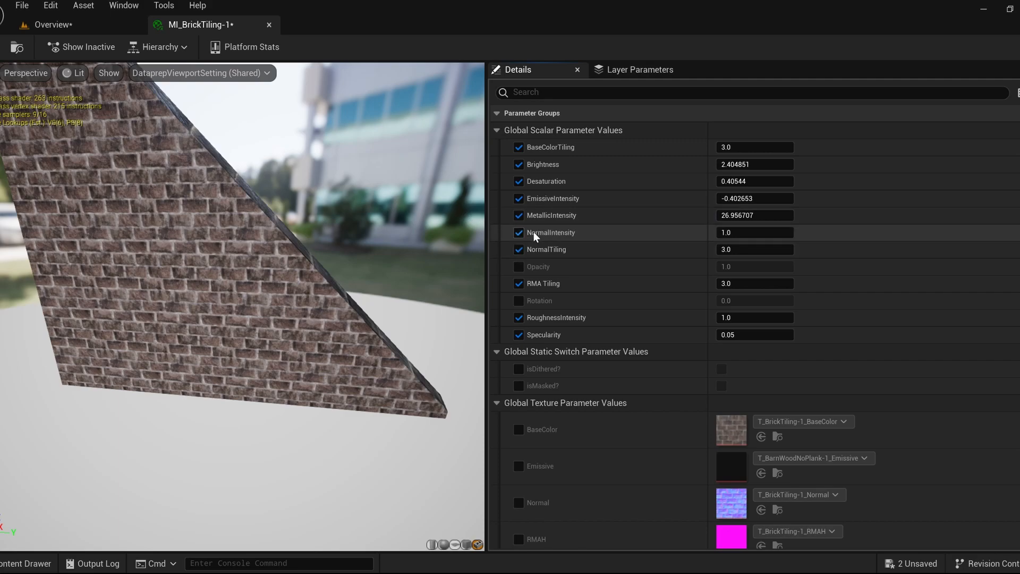
drag(754, 232, 733, 232)
right_drag(201, 235, 201, 186)
key(alt+5)
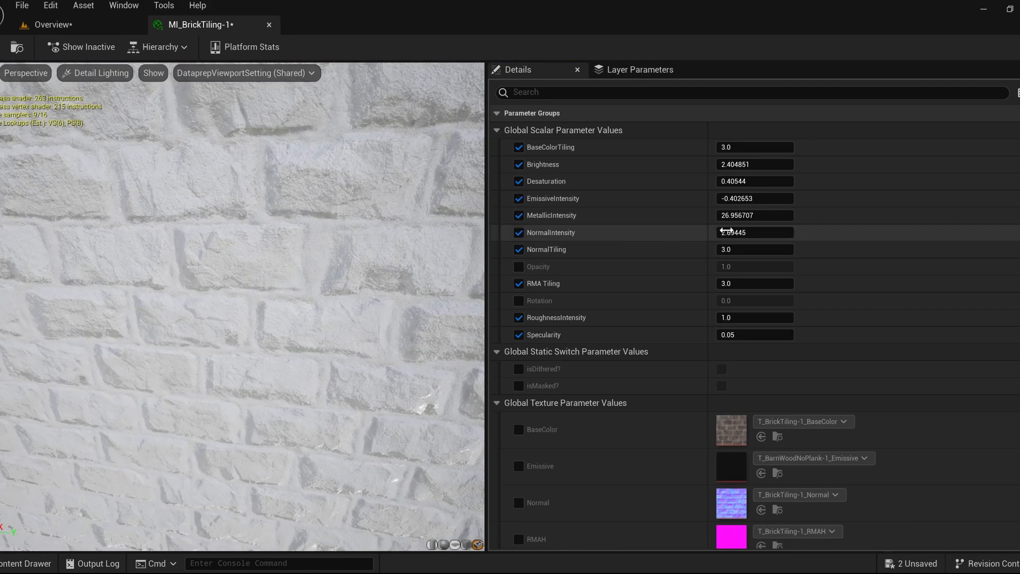
Raise NormalIntensity to about 81.6 and return RMA Tiling to 3.0 after trying a slightly higher value
drag(743, 284, 746, 285)
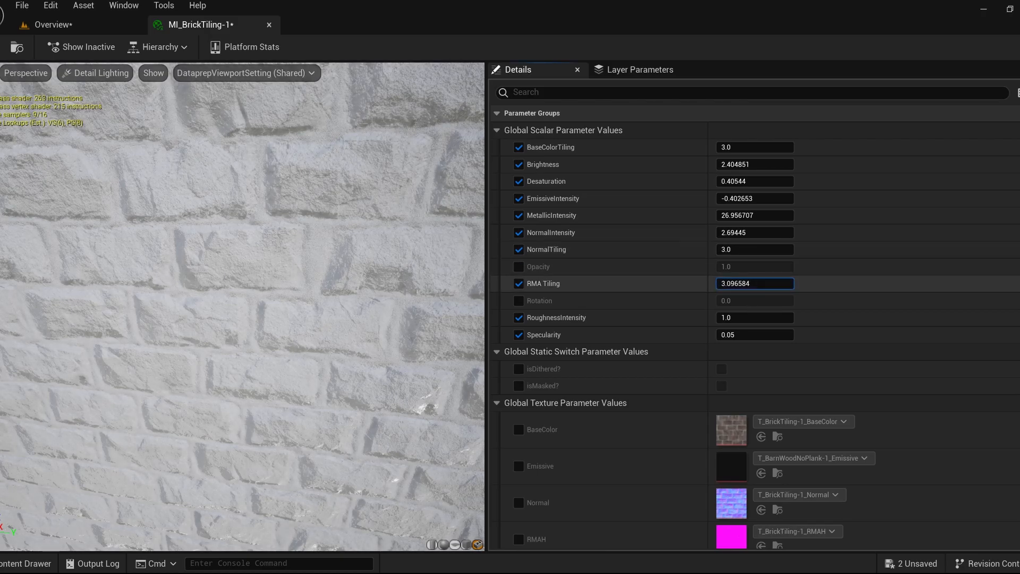
mouse_move(743, 233)
mouse_down()
mouse_move(792, 232)
mouse_move(754, 232)
mouse_move(720, 284)
mouse_up()
click(743, 250)
key(Return)
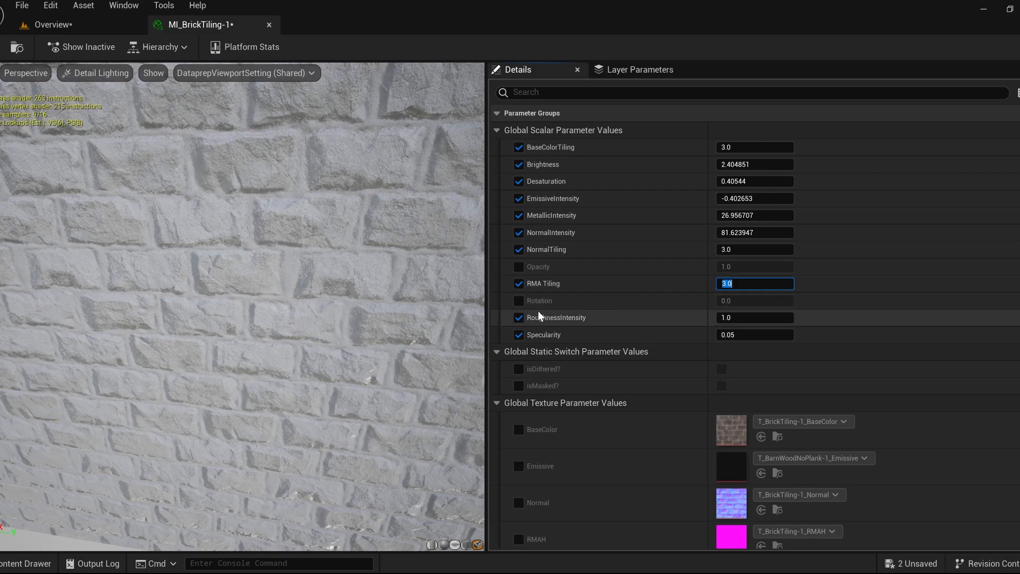
Try a texture Rotation of about 0.41 and 0.48 on the bricks, and disable the Rotation override
click(519, 301)
drag(728, 302, 755, 301)
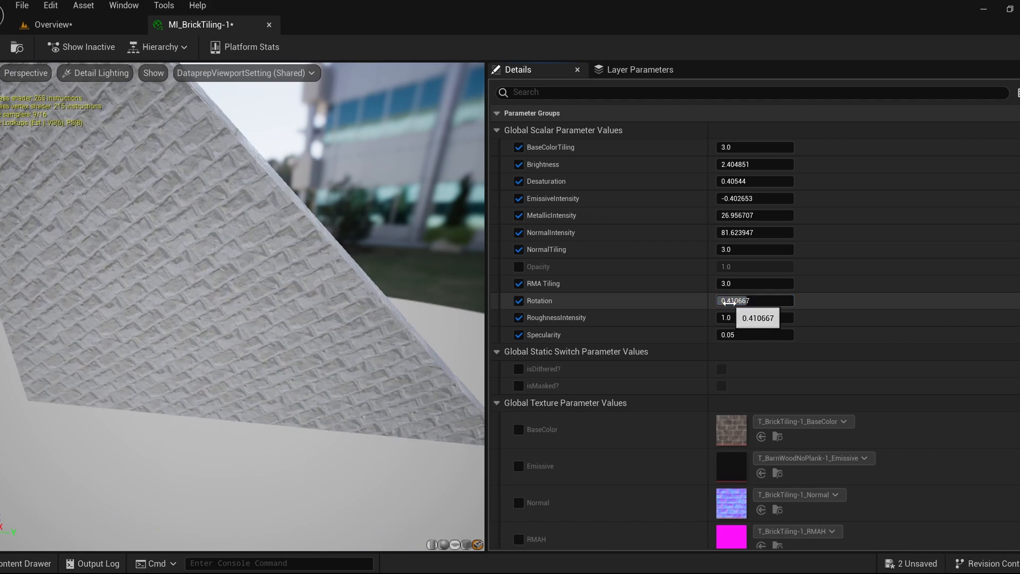
scroll(293, 257, up, 5)
scroll(294, 257, down, 2)
drag(753, 301, 760, 303)
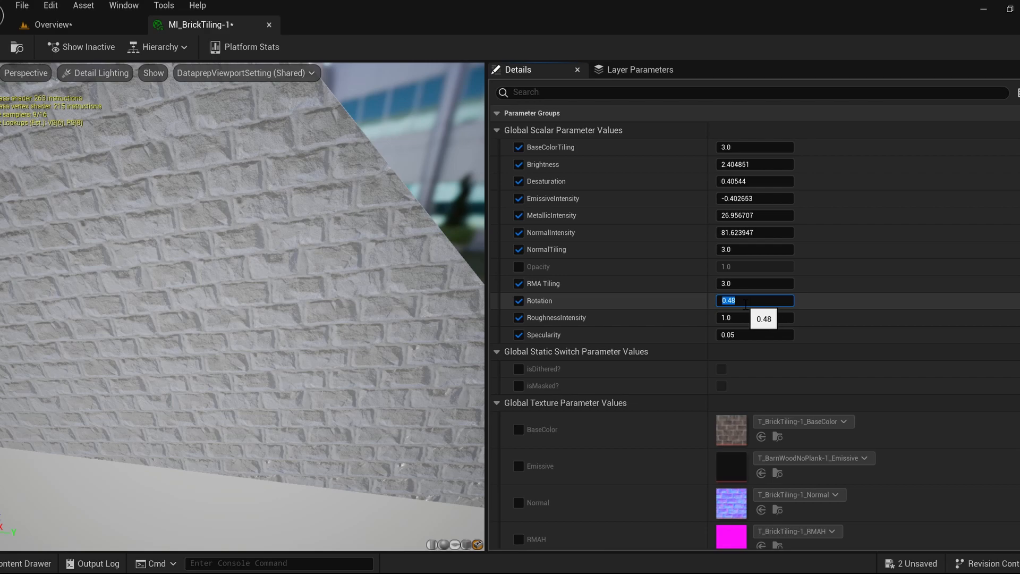
click(526, 300)
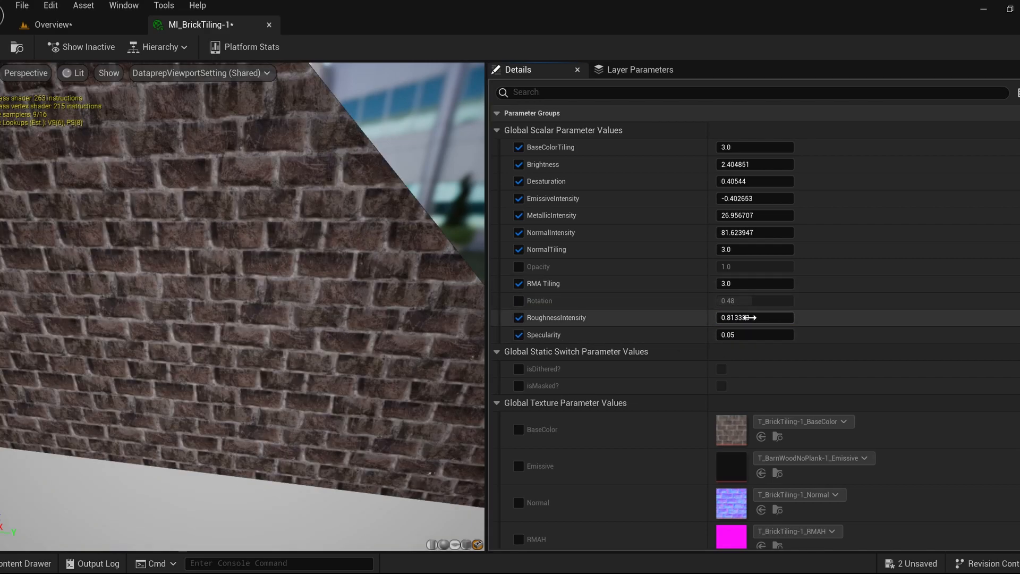
Test a lower RoughnessIntensity, reset it, and set RoughnessIntensity to about 0.98 and Specularity to about 0.01
drag(749, 317, 717, 317)
mouse_move(318, 298)
right_down()
mouse_move(318, 212)
mouse_move(319, 297)
right_up()
click(1015, 317)
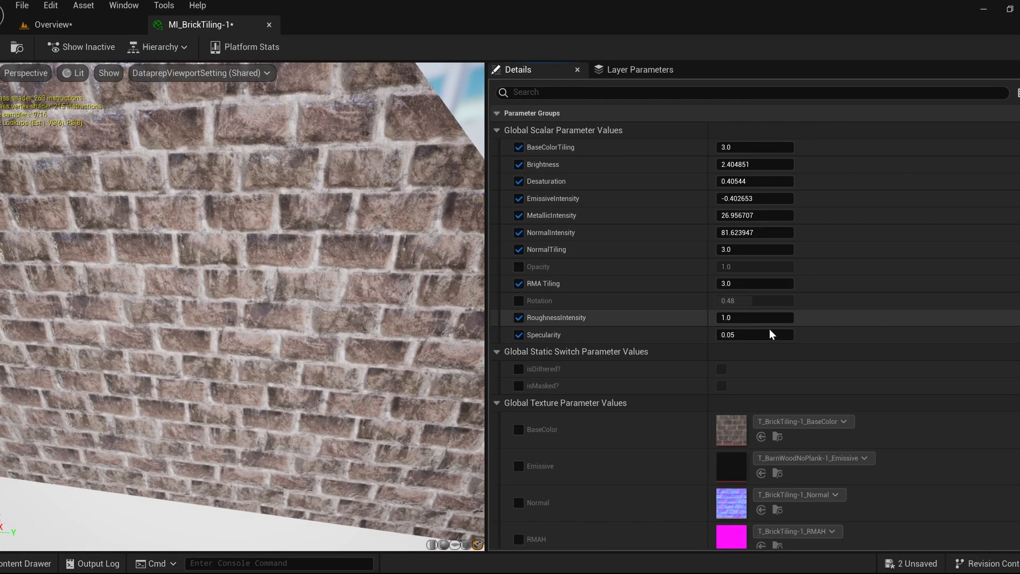
mouse_move(747, 317)
mouse_down()
mouse_move(774, 335)
mouse_move(745, 334)
mouse_up()
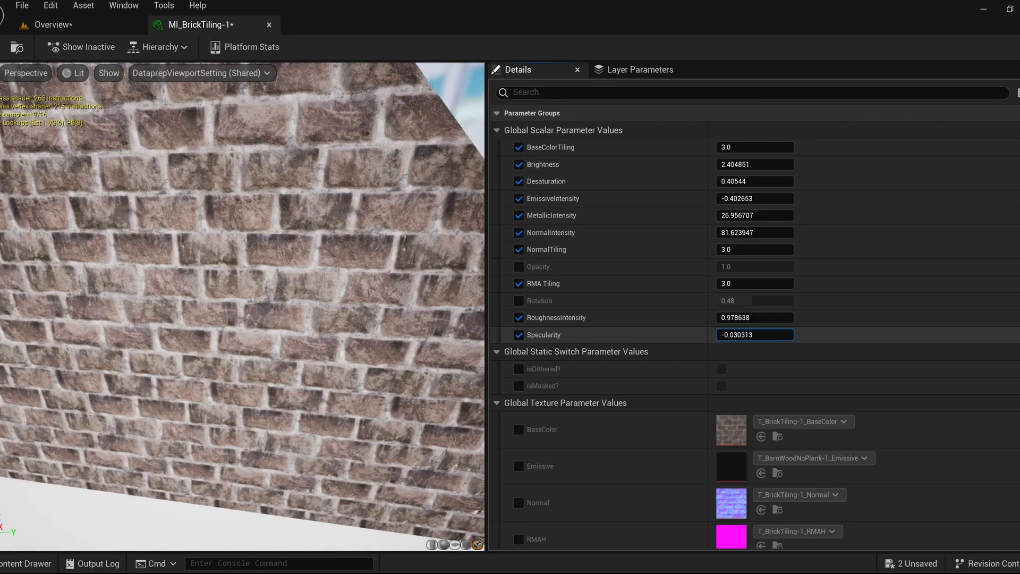
Try the isDithered? switch with a changed DitherBlendAmount on the brick material, and disable the isDithered? override
click(519, 369)
scroll(708, 316, down, 3)
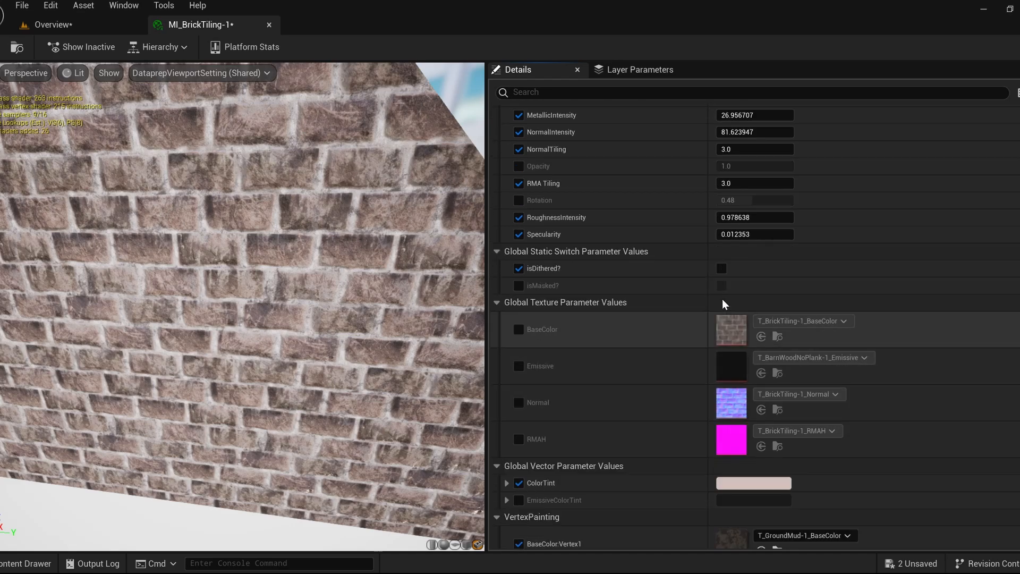
click(722, 268)
scroll(720, 304, up, 3)
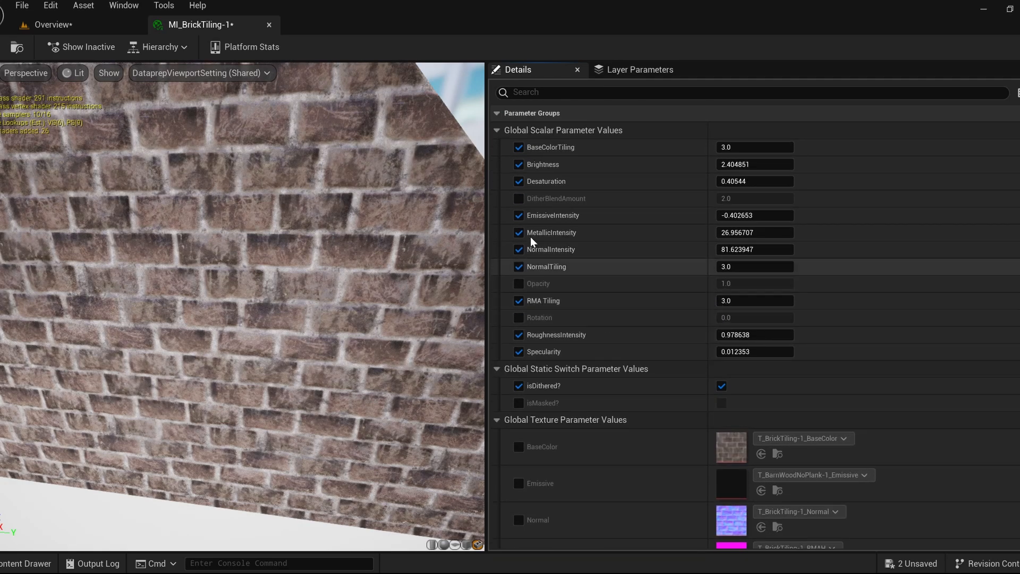
drag(755, 198, 799, 198)
click(516, 386)
Turn on the isMasked? switch, inspect the masked preview mesh from farther away, and toggle the switch off and on
click(516, 386)
click(721, 386)
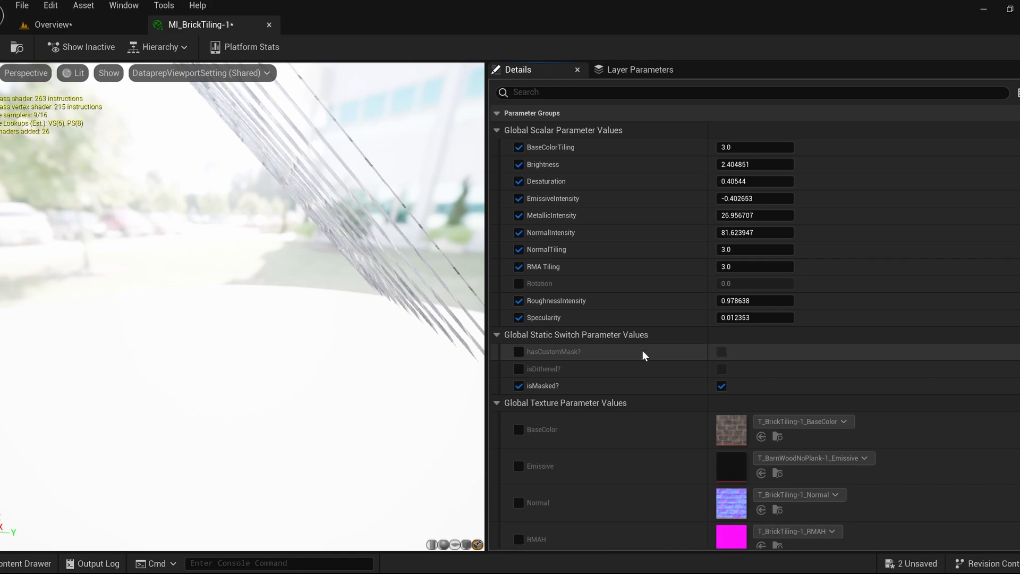
drag(404, 297, 374, 280)
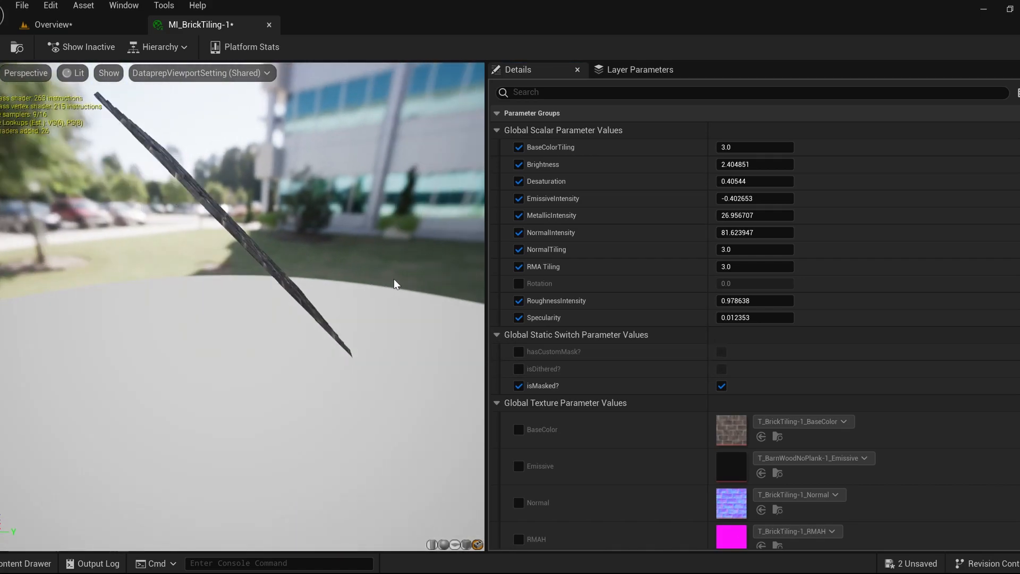
click(722, 385)
click(718, 384)
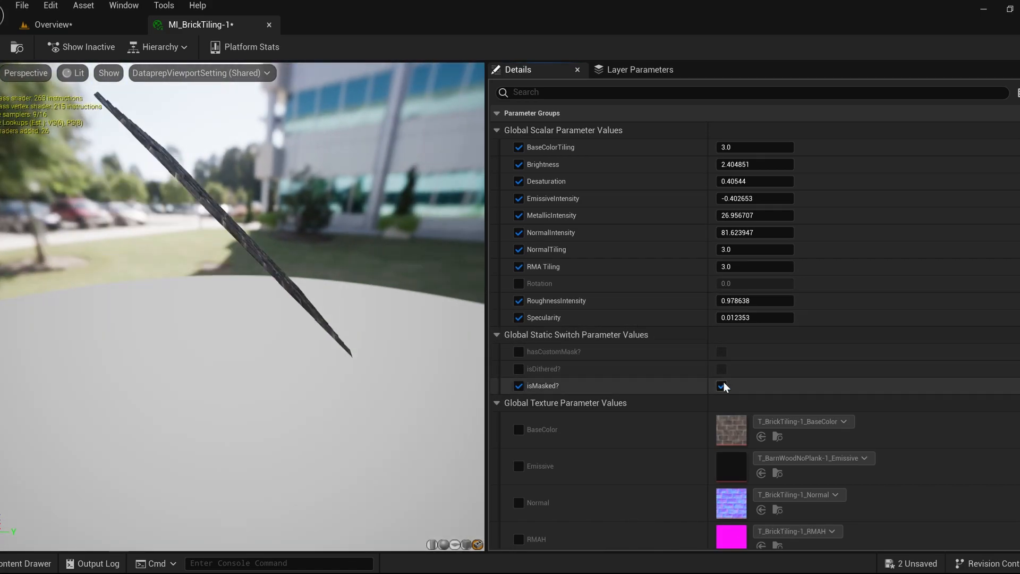
Turn on the hasCustomMask? switch and inspect the mask on the preview mesh from another angle
click(519, 352)
scroll(723, 376, down, 5)
scroll(722, 376, up, 5)
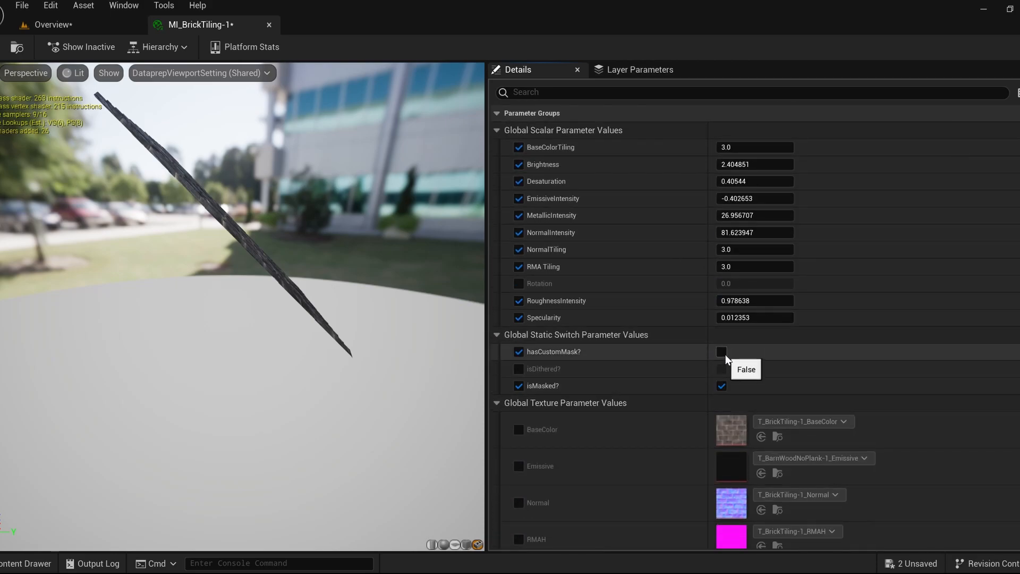
click(723, 352)
drag(404, 223, 324, 234)
Try T_Chainlink_BasecolorPaintmask as the Mask texture, and turn the isMasked? switch off
scroll(743, 388, down, 3)
click(791, 411)
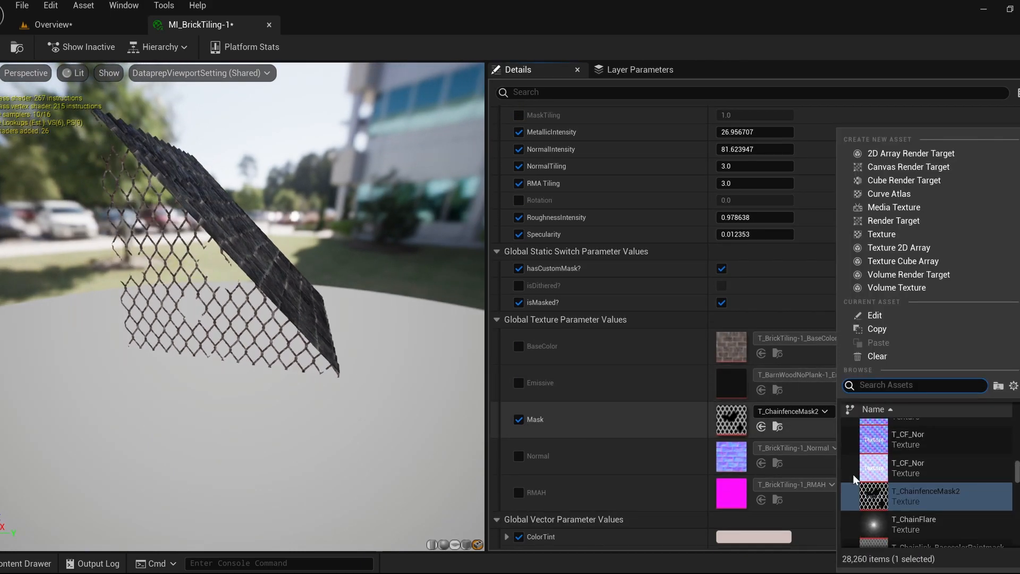
click(922, 515)
click(721, 302)
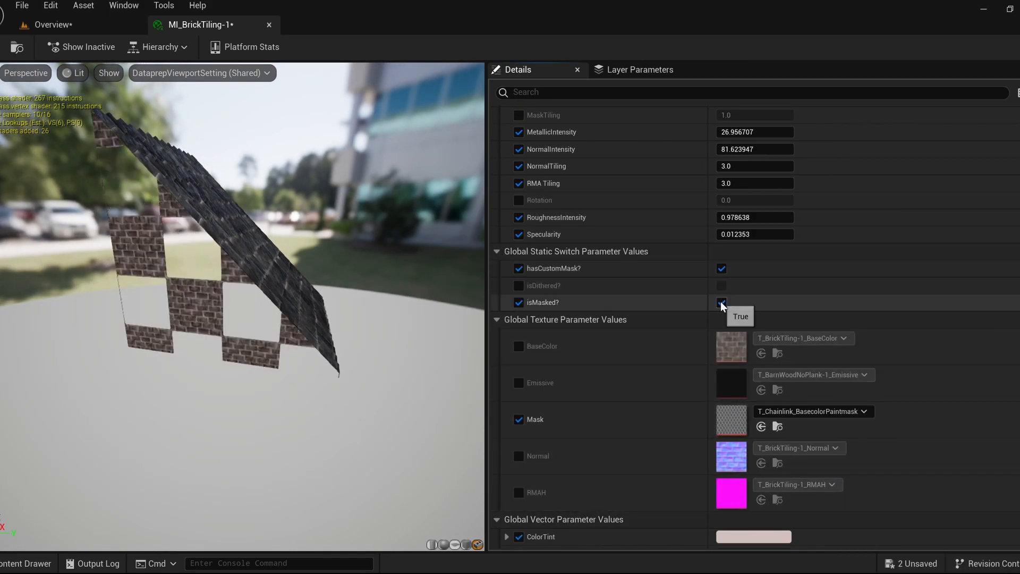
View the ColorTint color picker, enable the EmissiveColorTint override and review the VertexPainting parameters
scroll(531, 303, down, 1)
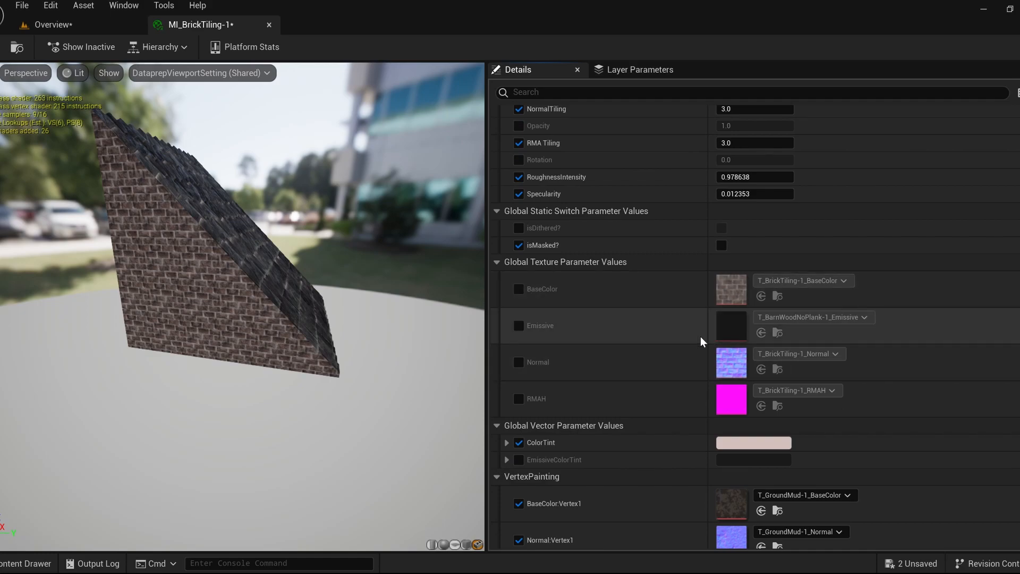
scroll(547, 255, down, 2)
scroll(601, 334, down, 1)
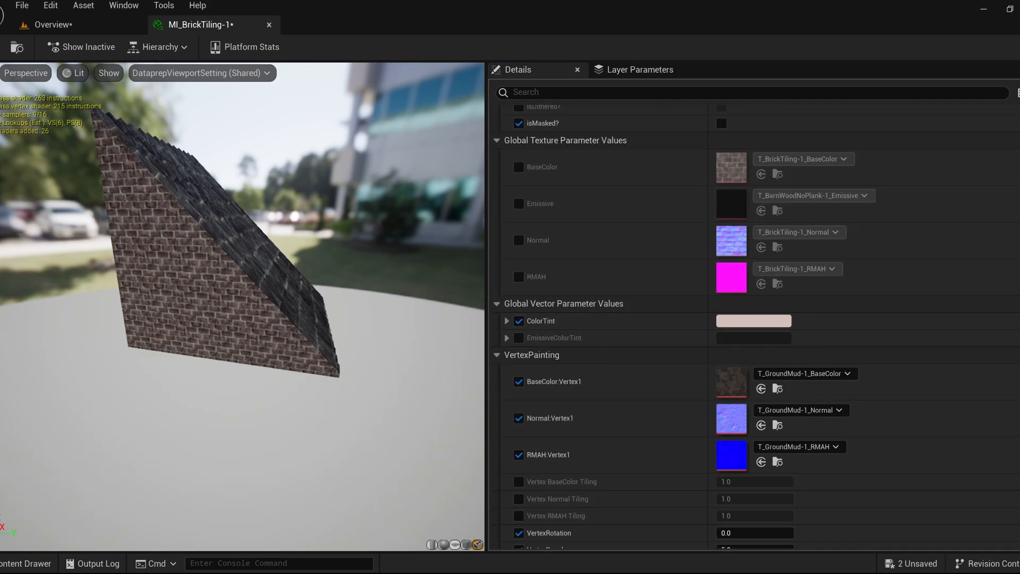
click(785, 321)
click(997, 552)
click(519, 337)
scroll(530, 402, down, 3)
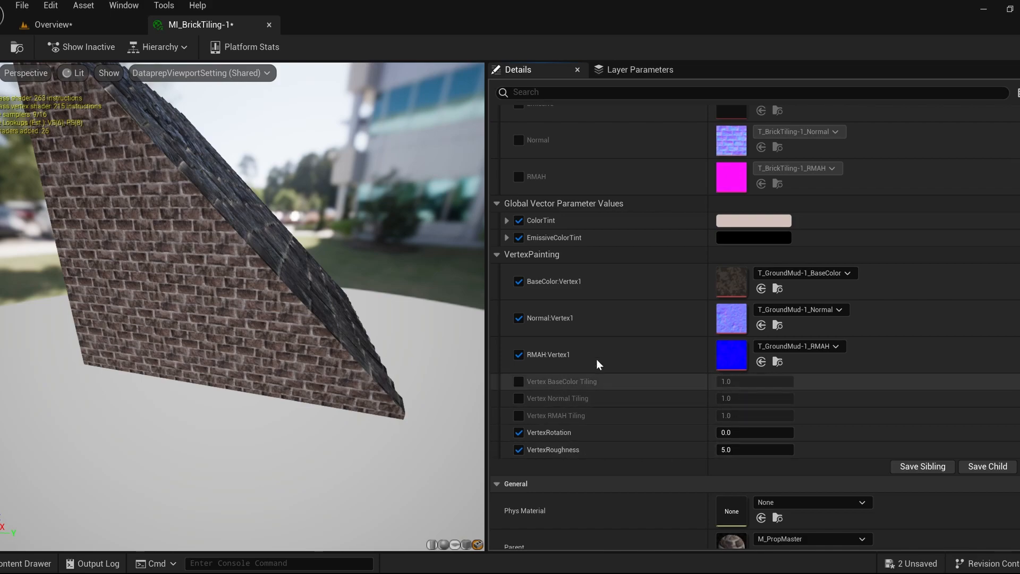
scroll(610, 321, up, 1)
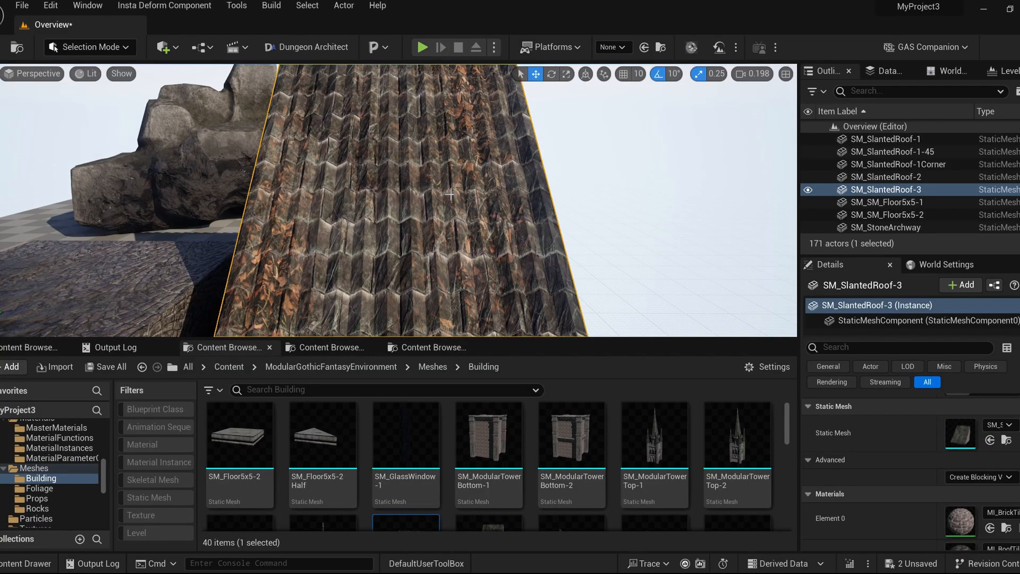
Open the MI_RoofTiling2 material instance of SM_SlantedRoof-3 and view its VertexPainting parameters
key(f)
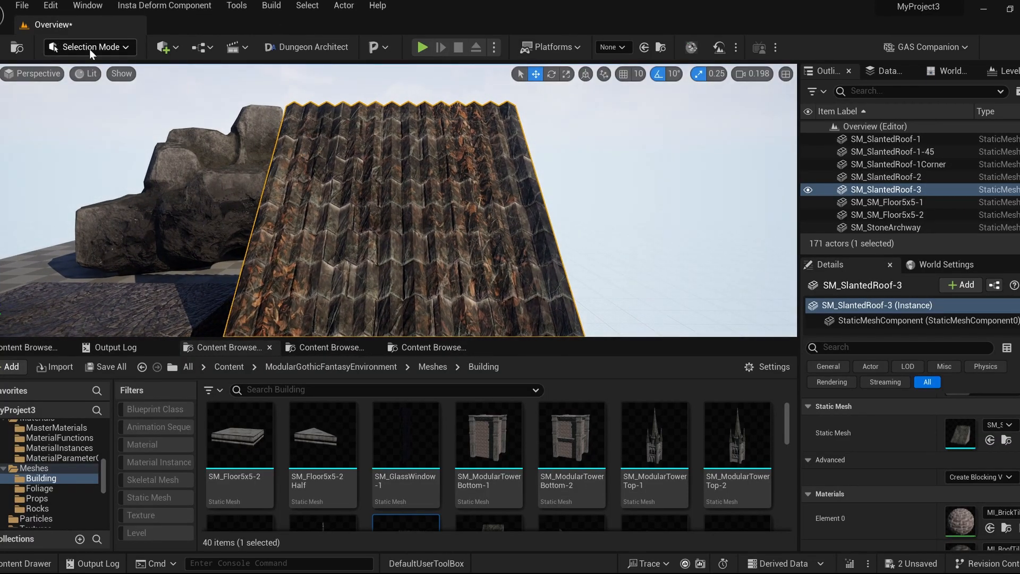
scroll(955, 529, down, 2)
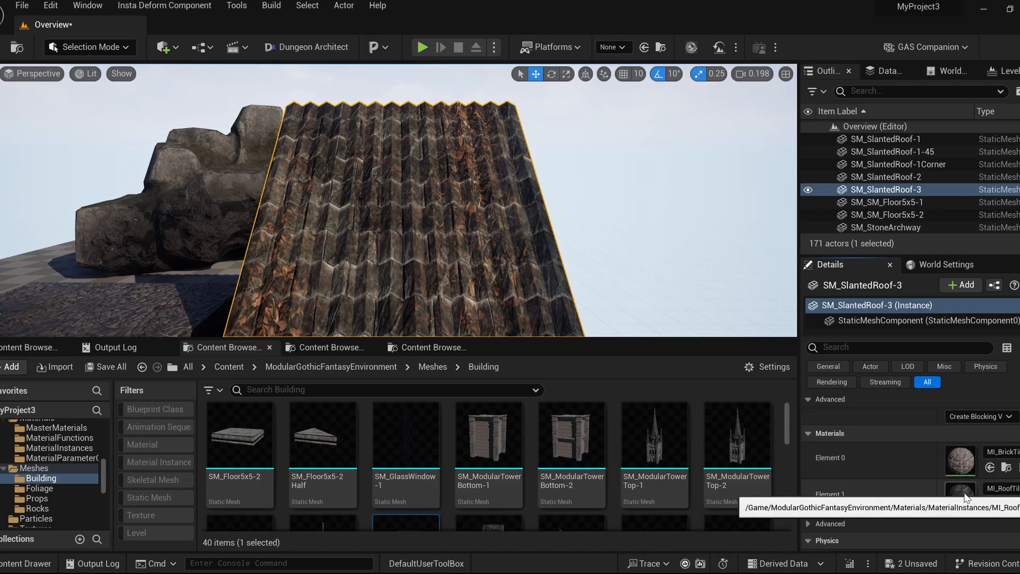
double_click(966, 497)
scroll(642, 363, down, 8)
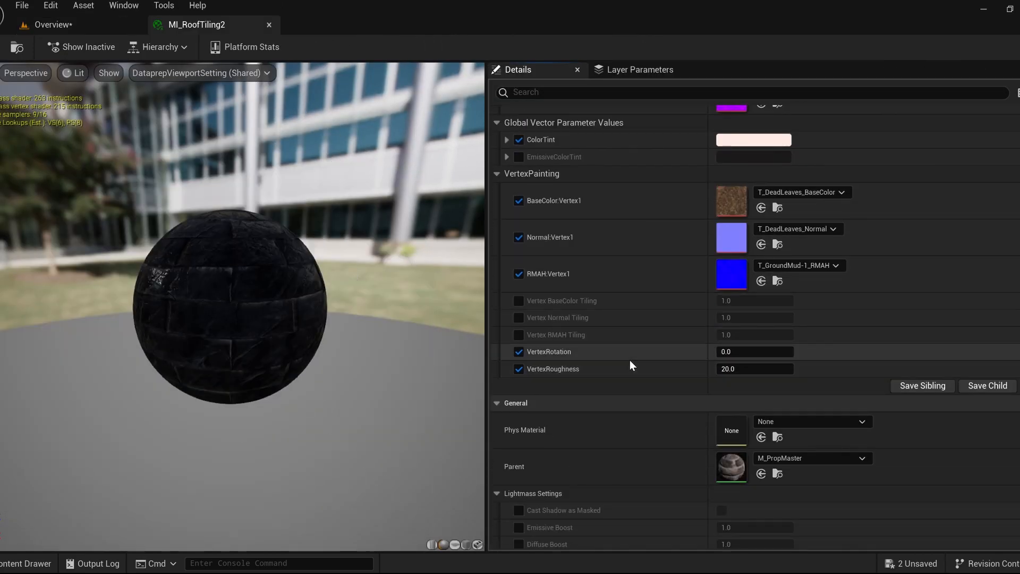
Open the parent material M_PropMaster and examine its node graph
double_click(727, 466)
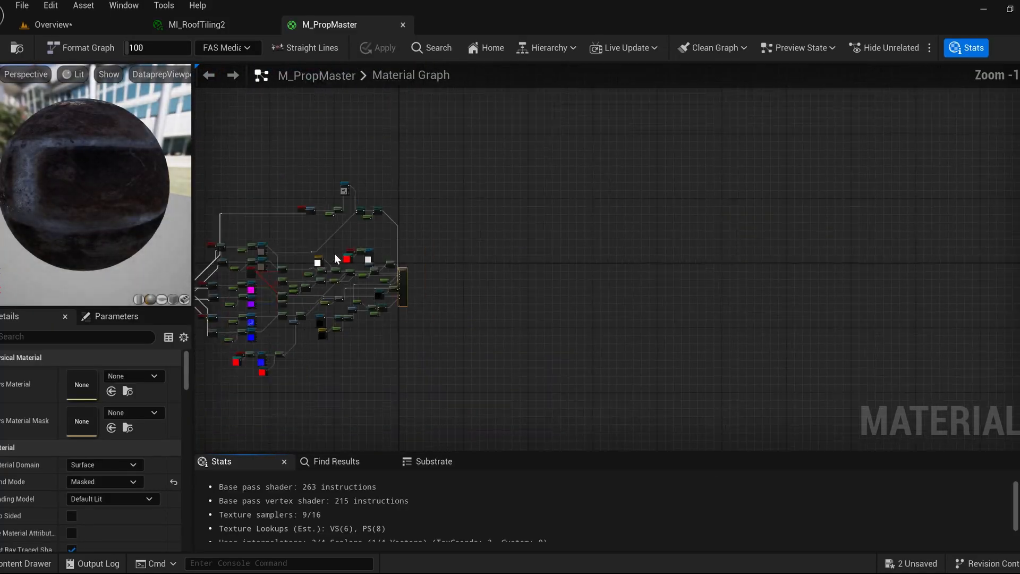
right_drag(333, 253, 450, 279)
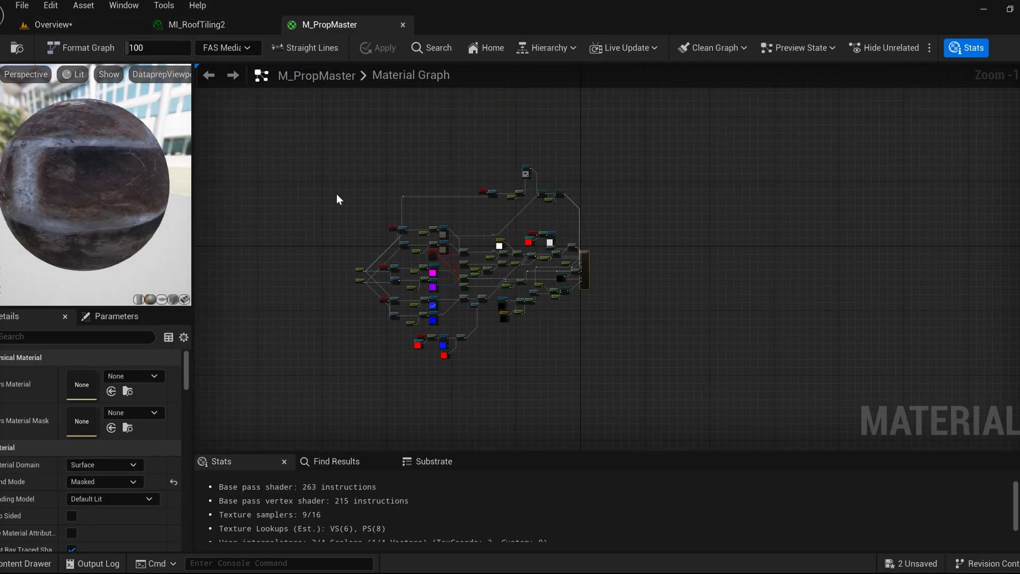
scroll(436, 250, up, 10)
click(382, 260)
Return to the Overview level, switch to Mesh Paint mode and activate the Paint tool for SM_SlantedRoof-3
click(54, 25)
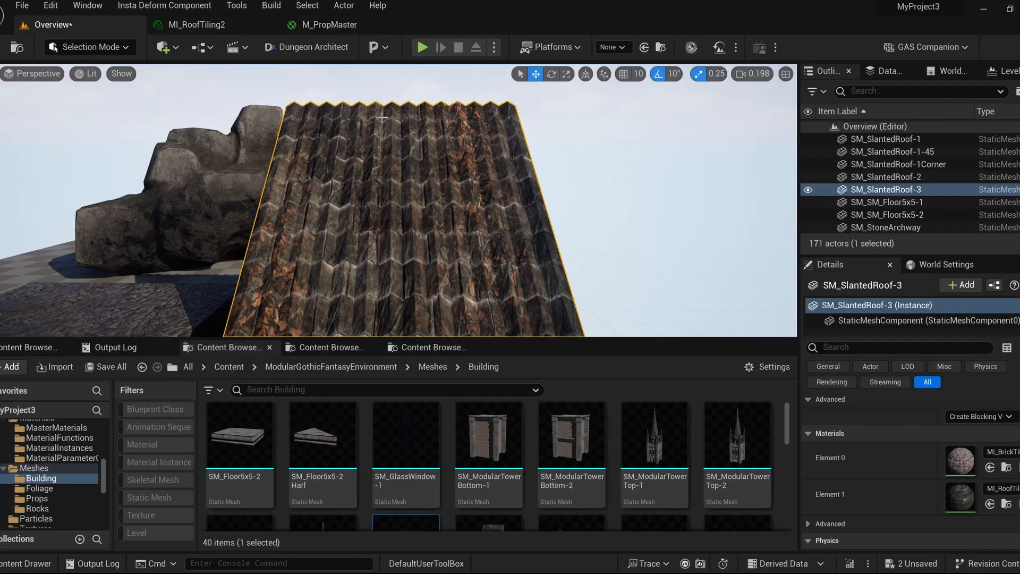
click(69, 48)
click(96, 136)
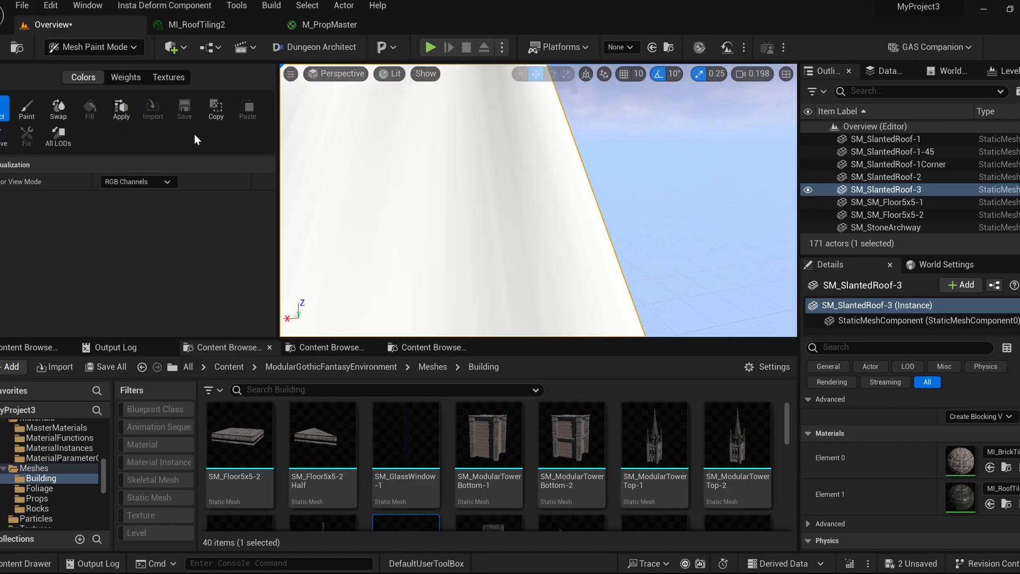
click(27, 109)
scroll(472, 182, down, 5)
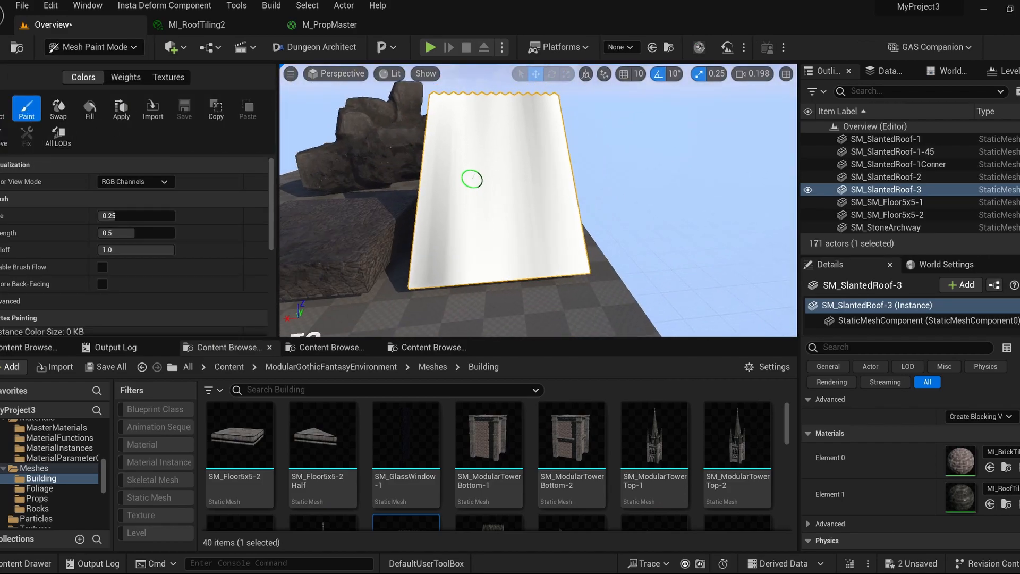
scroll(361, 270, up, 3)
Paint a test dab of vertex color on the slanted roof and set the color view mode to Off
click(144, 185)
scroll(178, 261, down, 4)
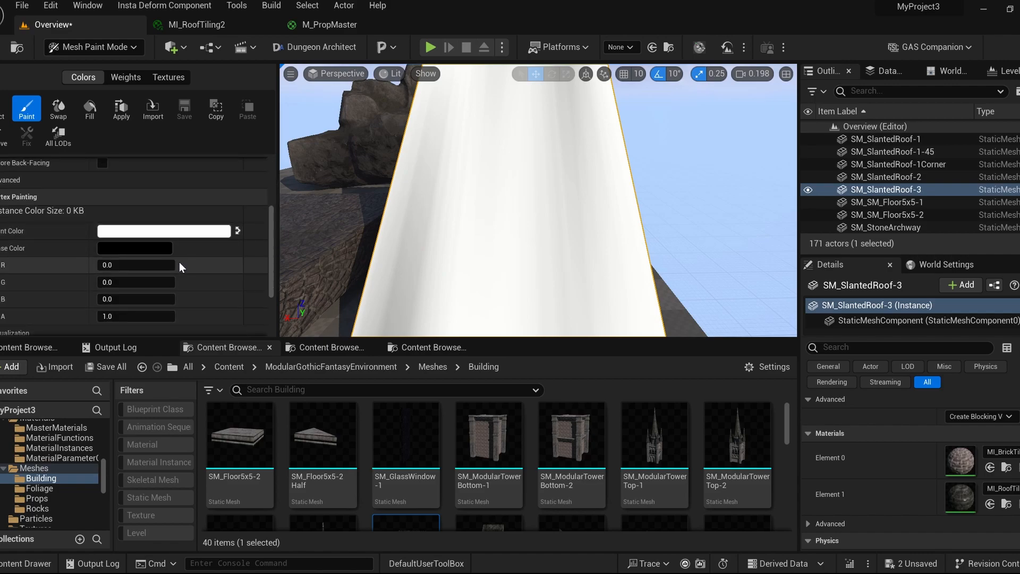
click(503, 254)
scroll(114, 250, up, 4)
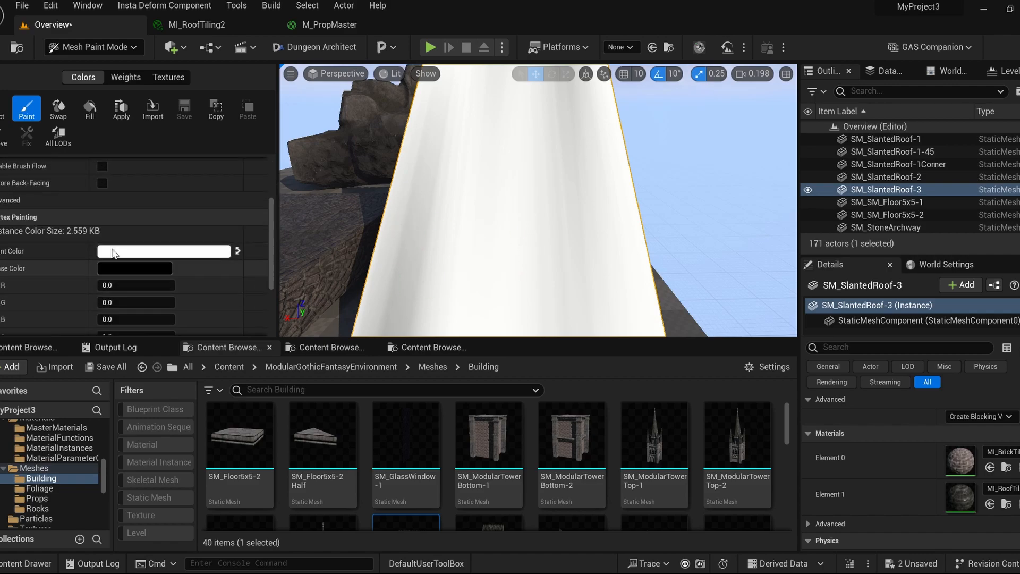
click(139, 183)
click(119, 194)
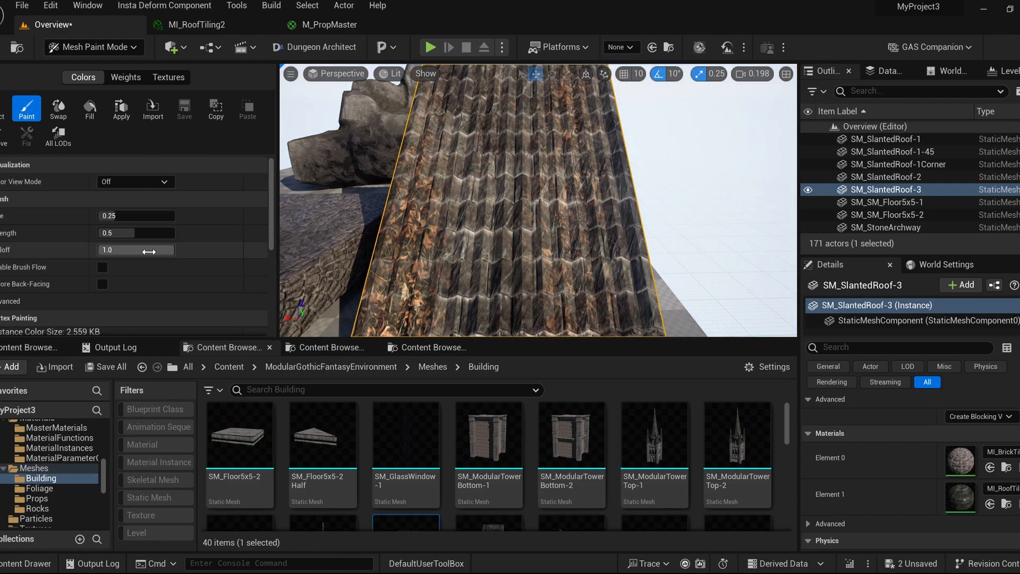
Paint dead leaves on the roof's right side with brush size 1.0, strength 1.0 and paint color R 0.0, and return to Selection Mode
scroll(47, 256, down, 3)
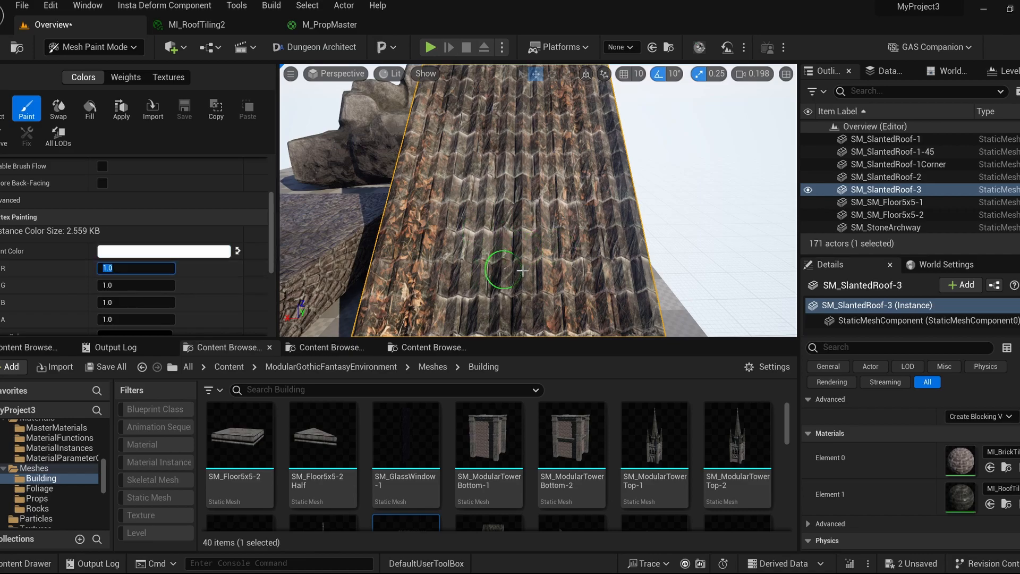
scroll(138, 229, up, 3)
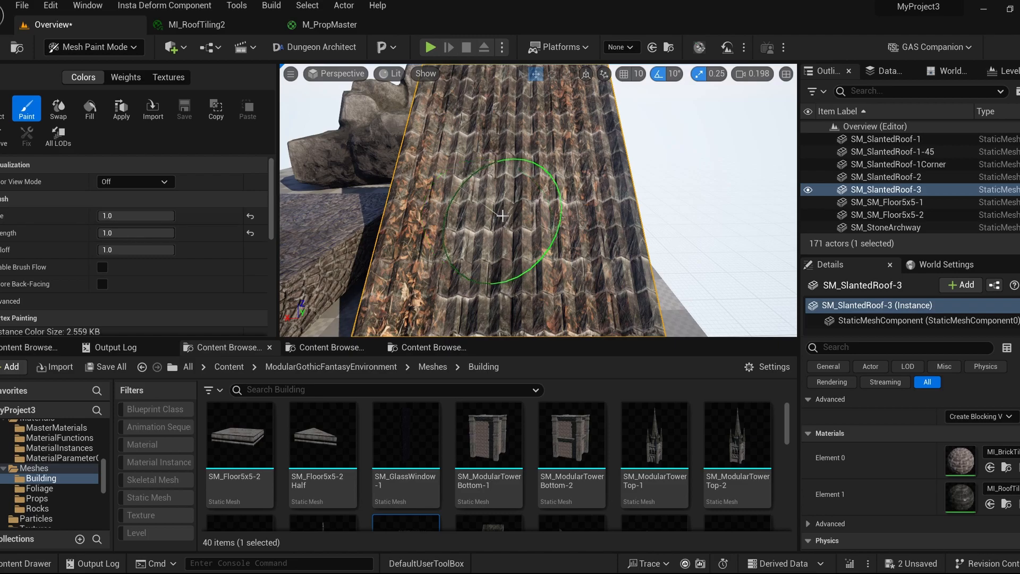
scroll(127, 208, down, 5)
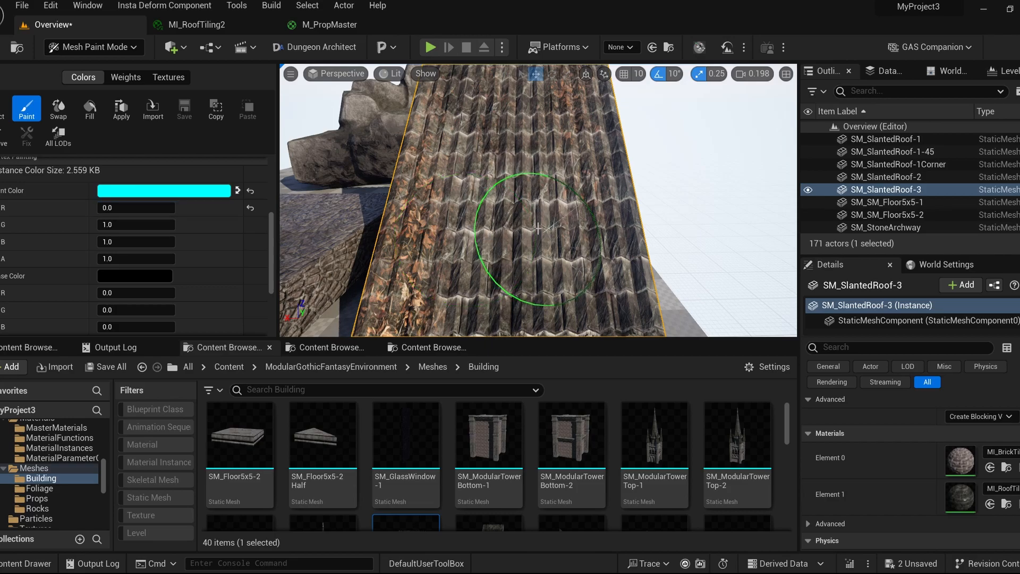
drag(538, 228, 571, 255)
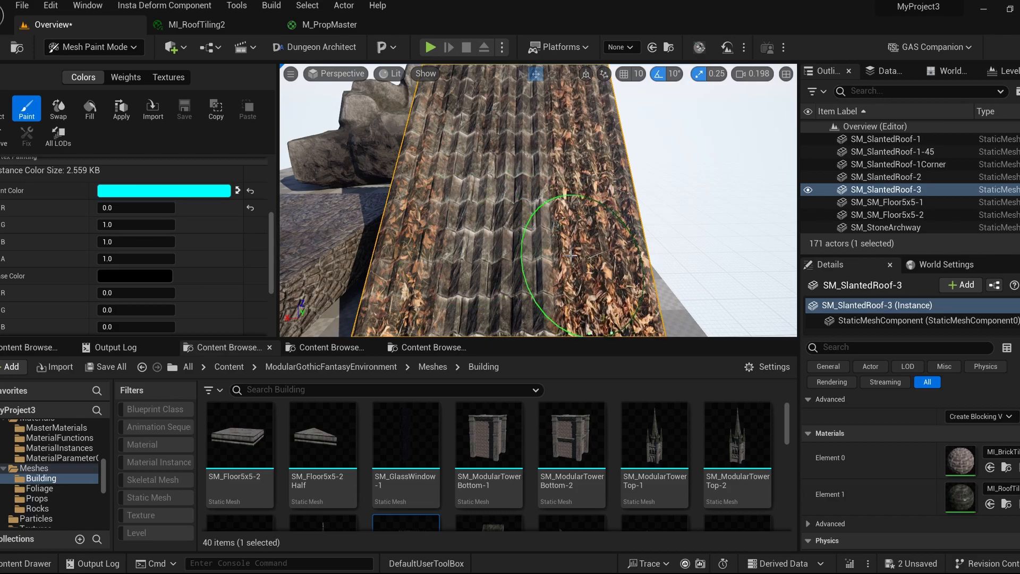
click(90, 47)
click(98, 70)
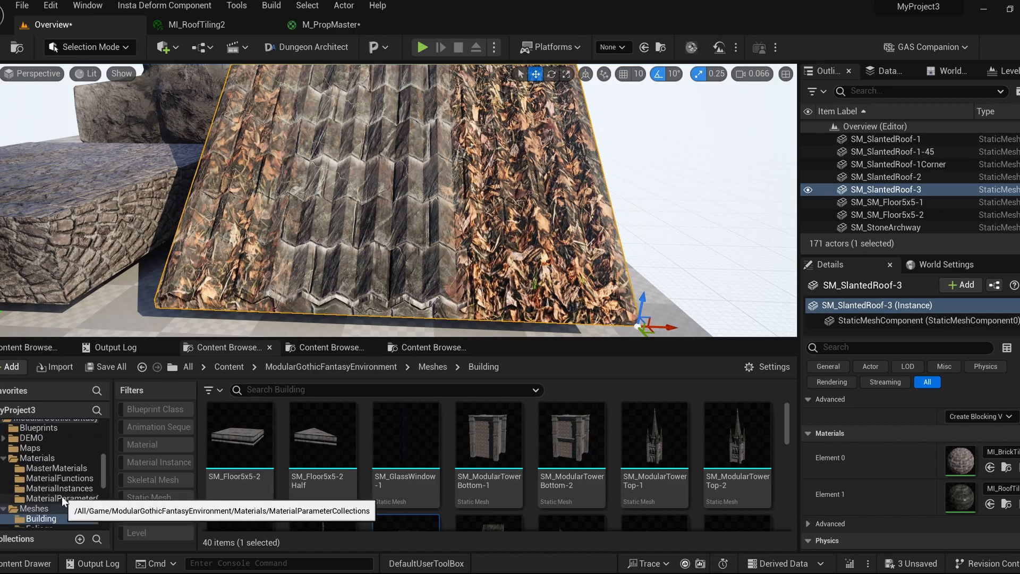
Open the MPC_WeatherConditions parameter collection and set the SnowCoverage scalar parameter's default value to 1
click(65, 499)
double_click(236, 438)
click(2, 128)
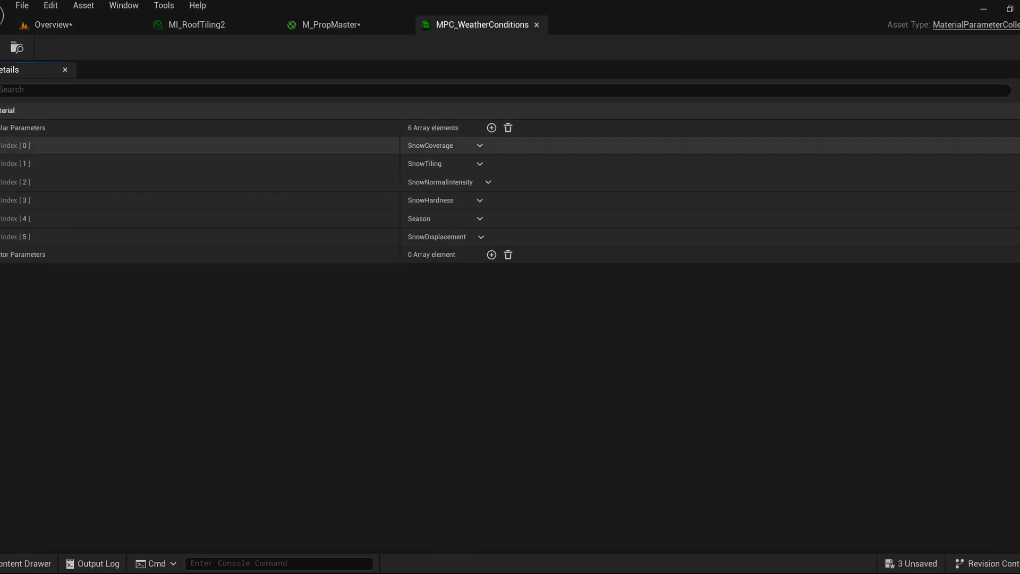
click(1, 147)
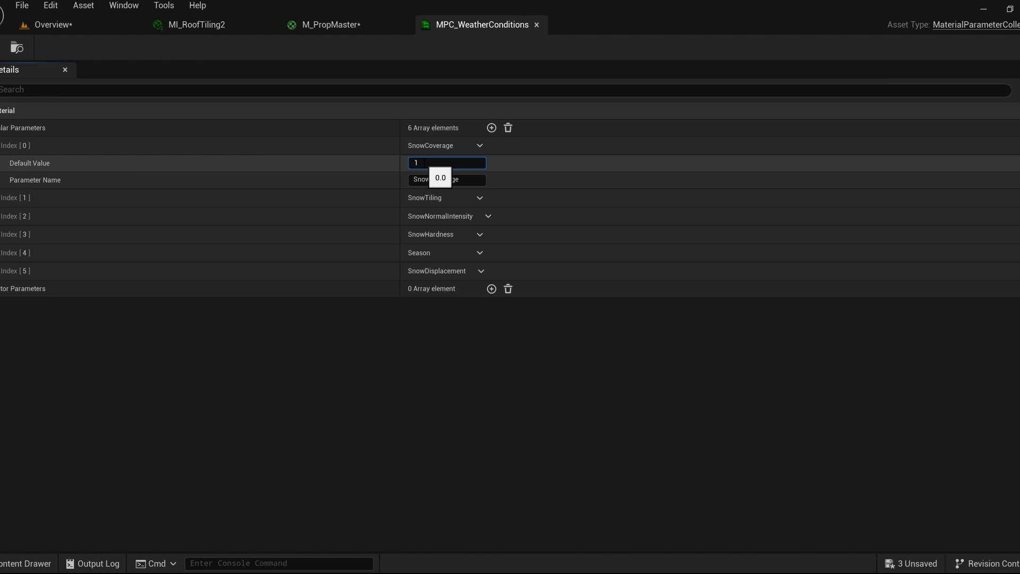
Rotate SM_SlantedRoof-3 in the Overview level to examine how the snow covers it at different angles
click(75, 30)
right_drag(407, 223, 319, 234)
key(e)
drag(428, 273, 366, 265)
right_drag(366, 265, 346, 266)
scroll(340, 220, up, 2)
drag(345, 291, 381, 281)
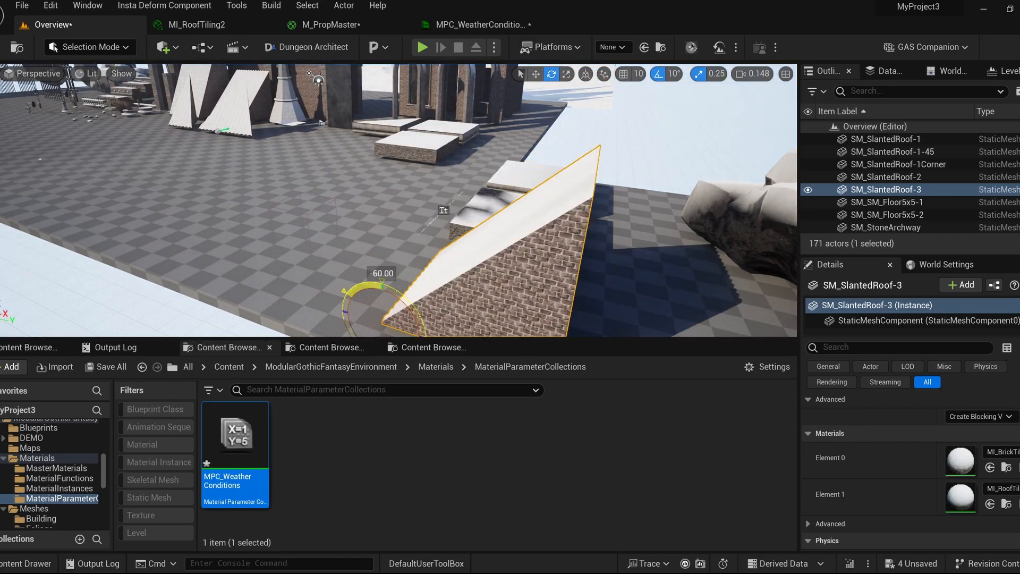
Set SnowCoverage's default value to 0 in MPC_WeatherConditions and expand the SnowTiling and Season parameters
click(481, 24)
click(430, 163)
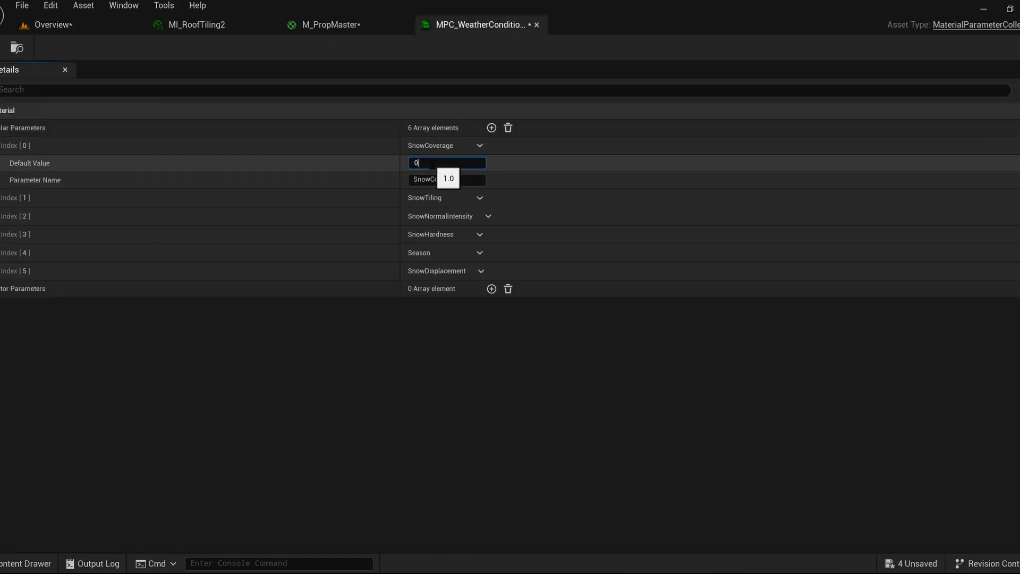
key(Return)
click(7, 198)
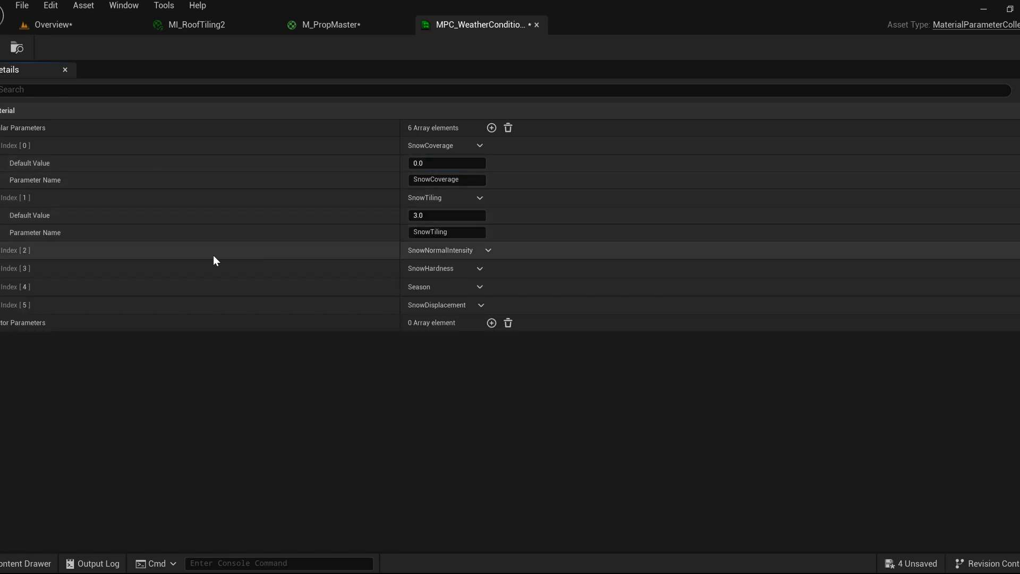
click(7, 287)
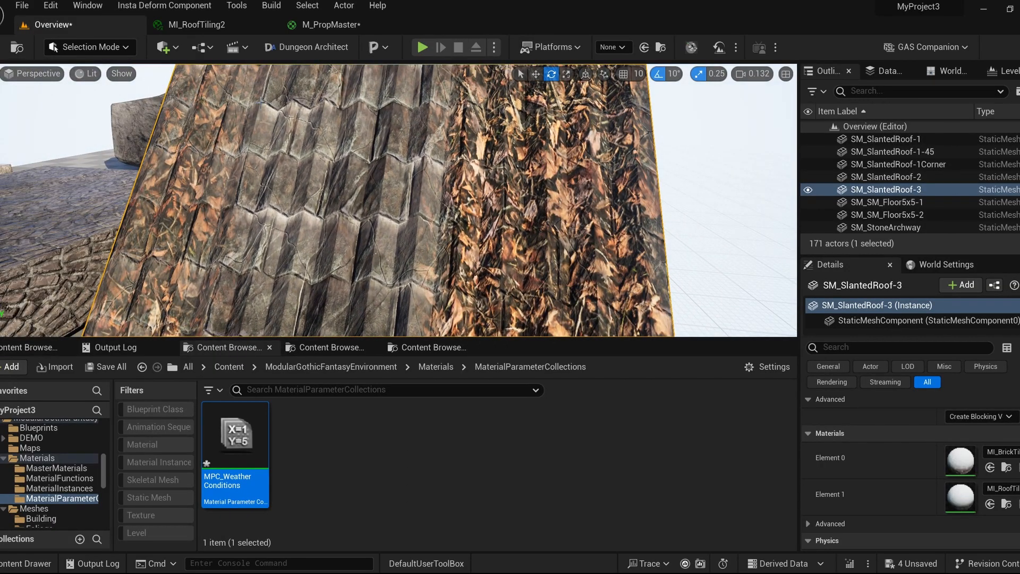
Filter the Meshes folder to assets matching Materials = 1
right_drag(356, 148, 181, 128)
scroll(355, 148, down, 3)
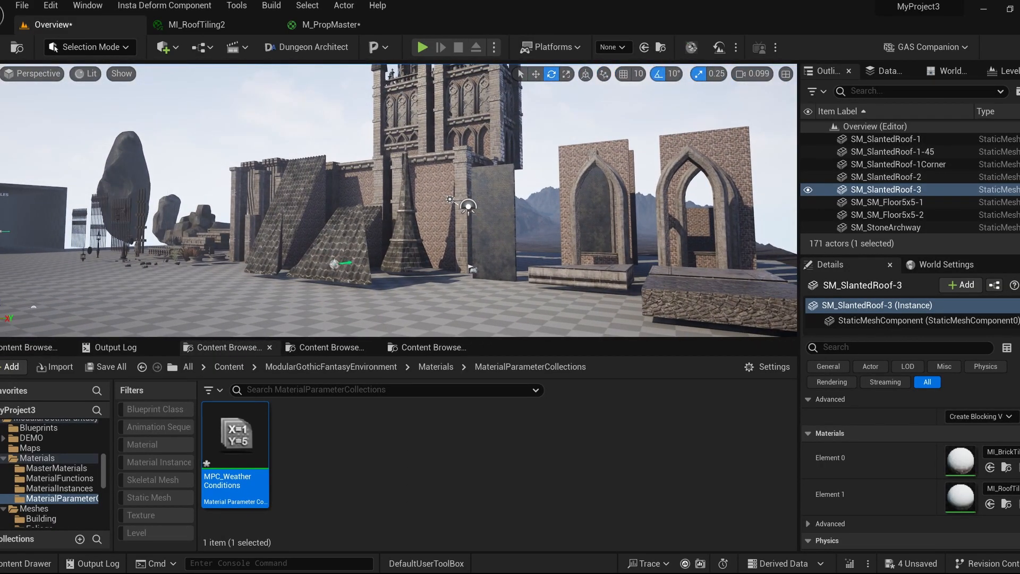
right_drag(261, 253, 297, 254)
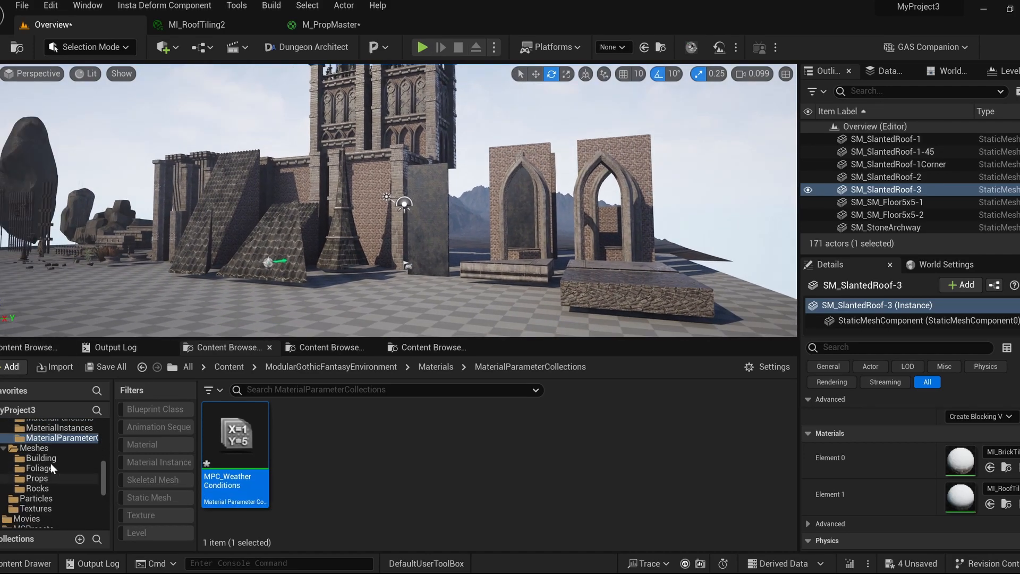
click(37, 447)
click(282, 390)
text(materials)
key(Down)
text(= 1)
Open SM_Cliff-1 in the UV Editor, examine how its UV islands map to the rock, and close the editor
click(327, 457)
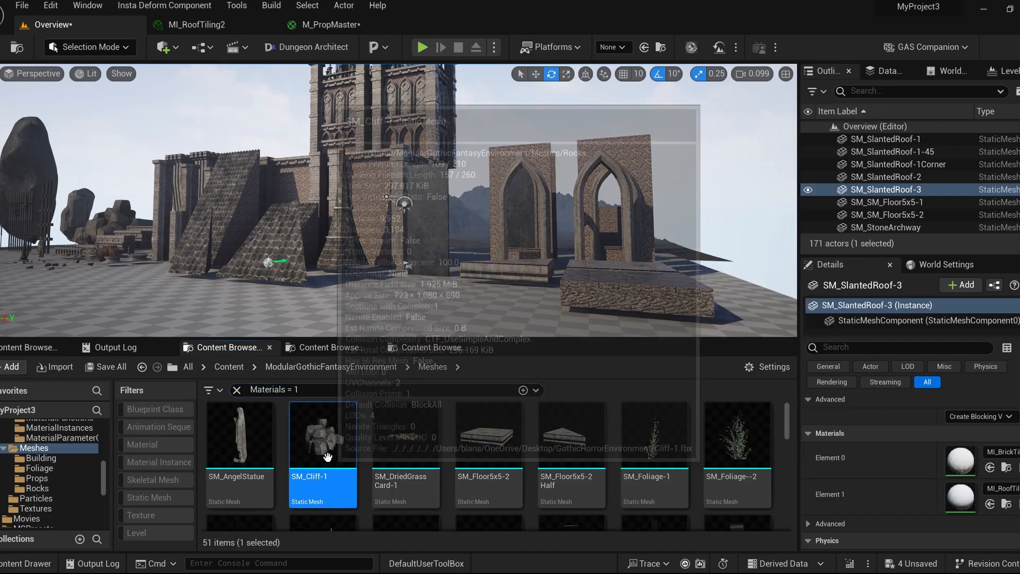
right_click(328, 457)
click(393, 136)
drag(771, 309, 847, 330)
click(397, 207)
scroll(397, 207, up, 4)
click(311, 175)
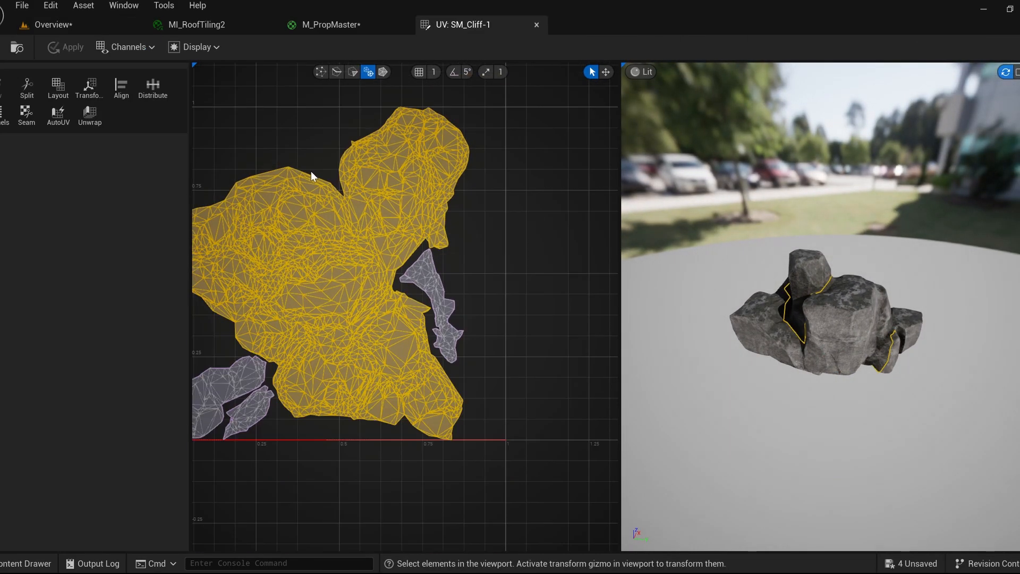
click(313, 141)
right_drag(319, 137, 394, 154)
click(73, 22)
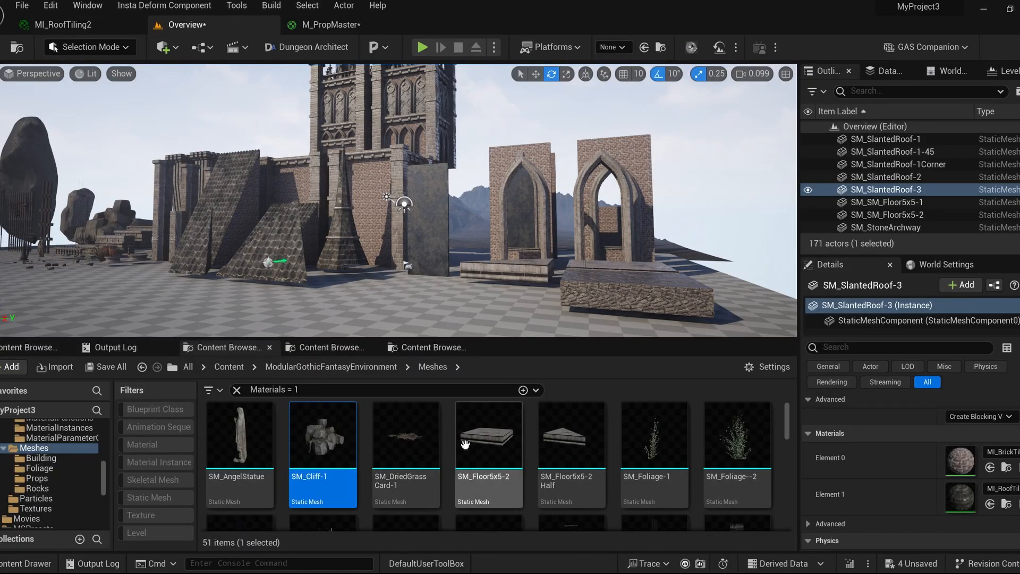
Check SM_AngelStatue's UV layout in the UV Editor and close the open asset editors, including MI_RoofTiling2
right_click(242, 441)
click(289, 130)
click(552, 288)
click(536, 25)
click(62, 24)
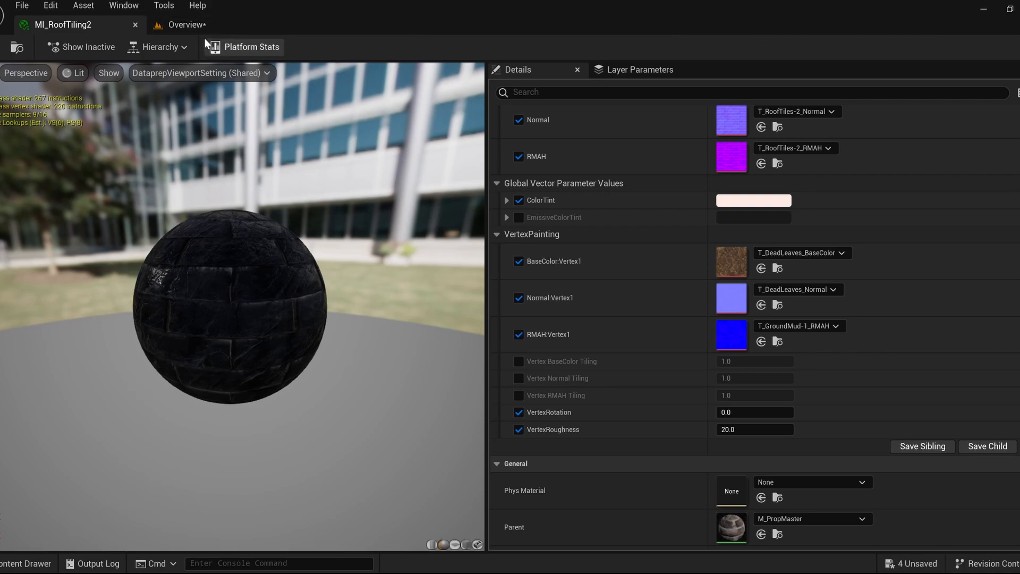
middle_click(39, 24)
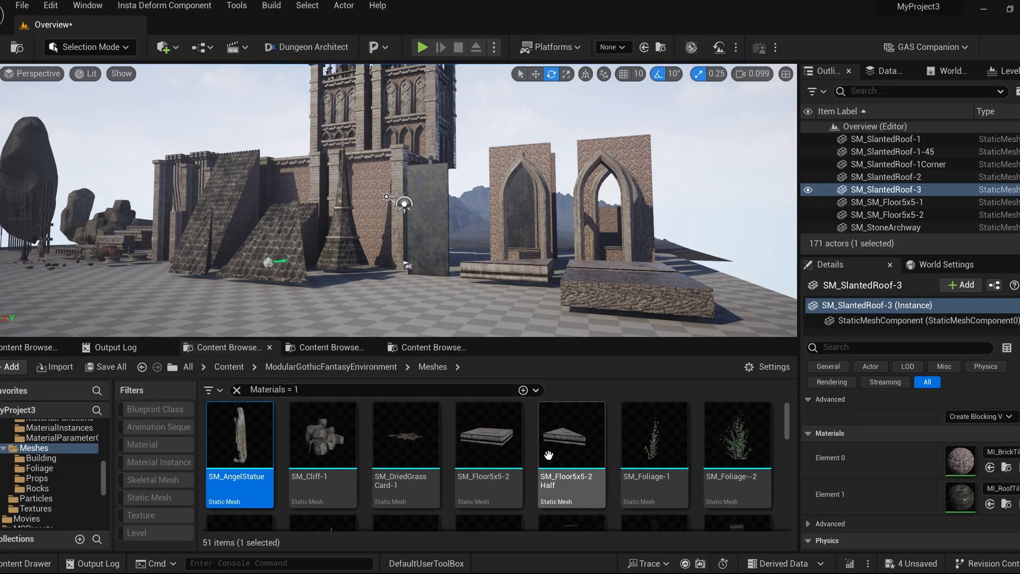
Open SM_Floor5x5-2 in the UV Editor, examine its trim and floor UV islands, and close the editor
right_click(489, 446)
click(526, 139)
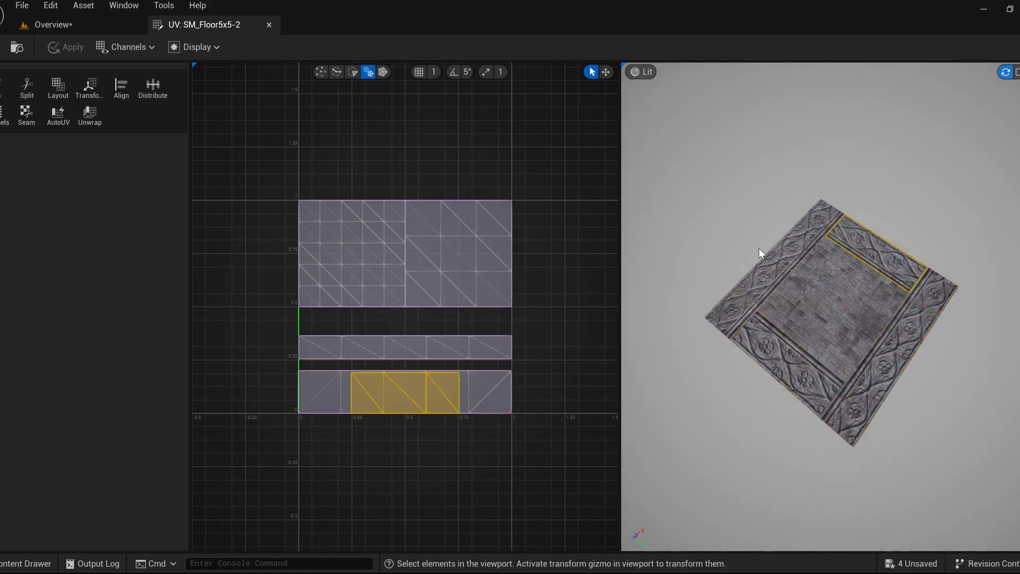
drag(724, 279, 842, 318)
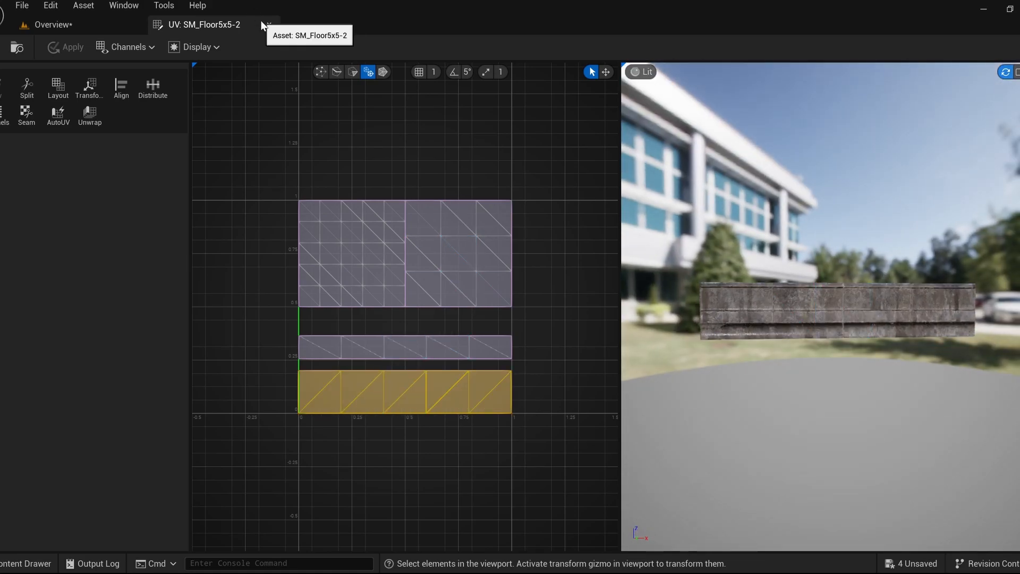
click(264, 25)
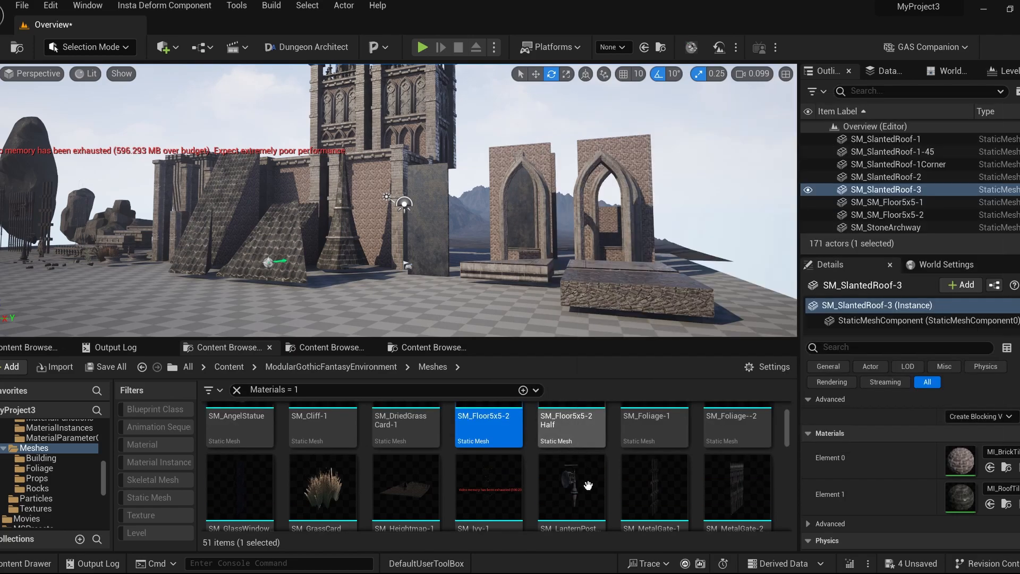
Open SM_LanternPostModularPieces in the UV Editor and examine how the post maps to its UVs
right_click(588, 484)
click(614, 33)
drag(744, 298, 834, 223)
click(805, 319)
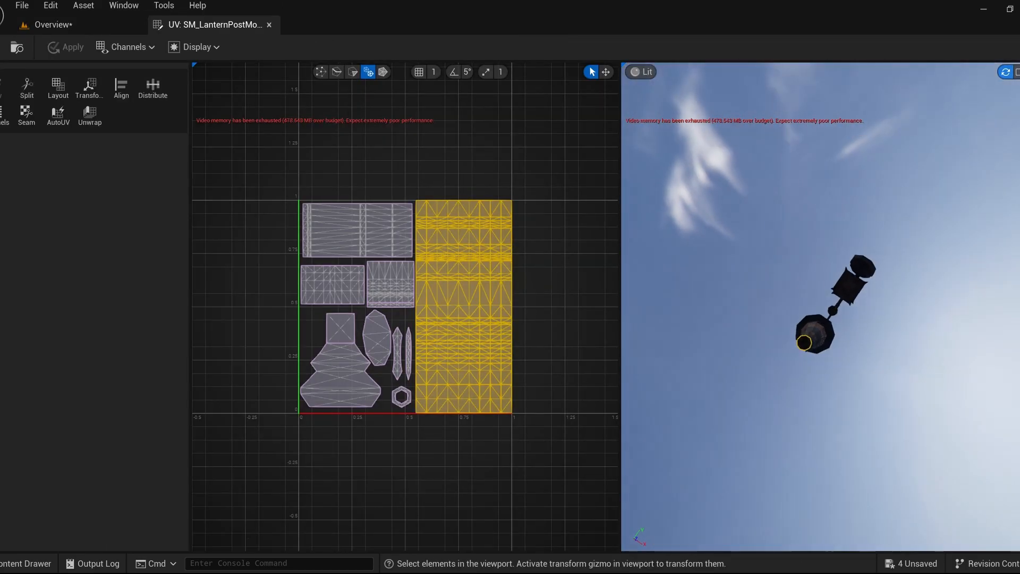
drag(786, 364, 712, 364)
mouse_move(792, 353)
mouse_down()
mouse_move(903, 353)
mouse_move(807, 308)
mouse_move(792, 353)
mouse_up()
scroll(792, 353, down, 2)
click(823, 407)
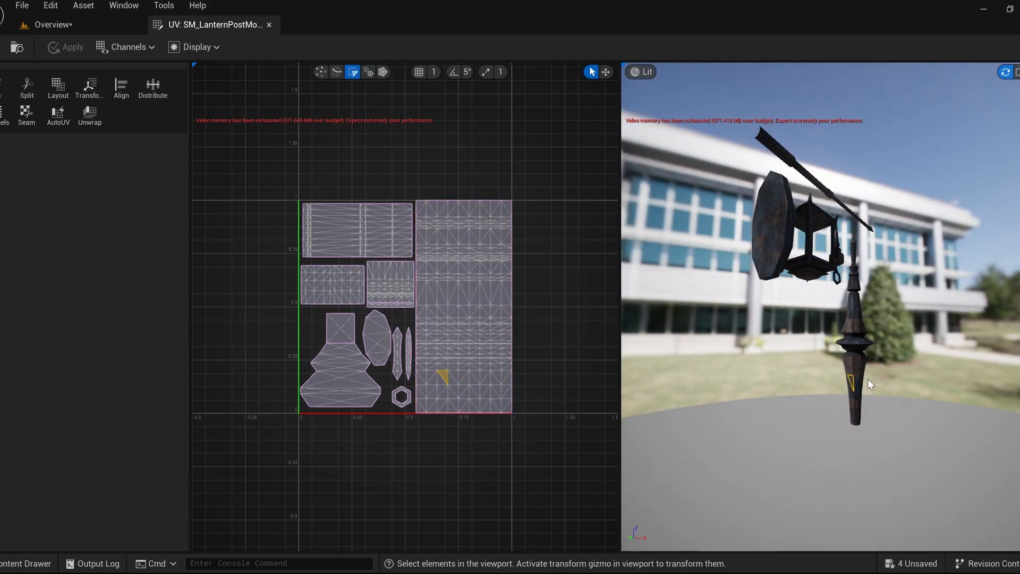
Switch to island selection and examine the UV islands of the post and the lantern housing from several angles
key(4)
click(849, 368)
drag(754, 277, 746, 282)
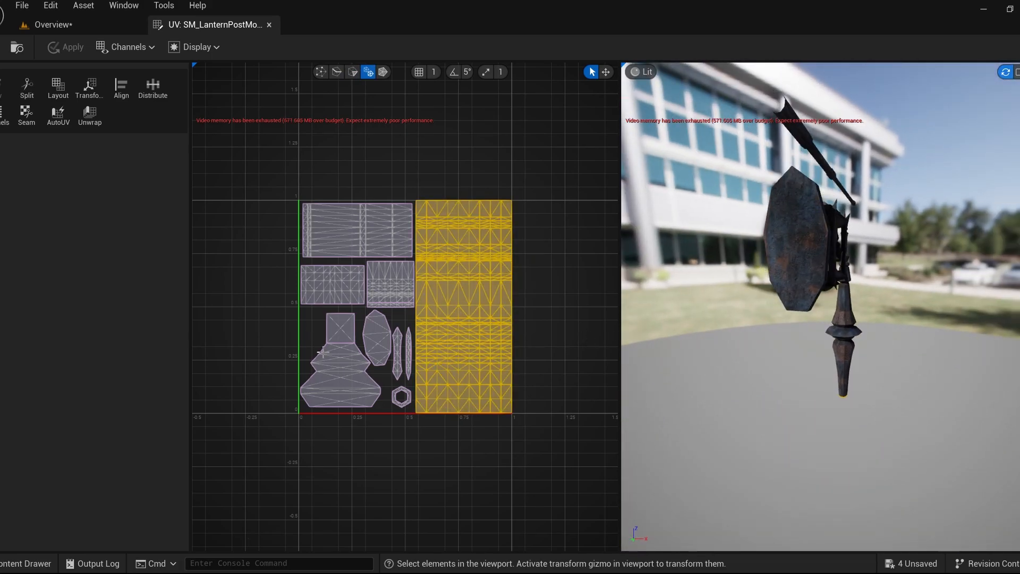
click(793, 250)
alt+drag(793, 251, 659, 282)
drag(781, 235, 867, 255)
alt+drag(867, 255, 678, 273)
click(795, 283)
alt+drag(796, 282, 774, 266)
scroll(774, 266, up, 3)
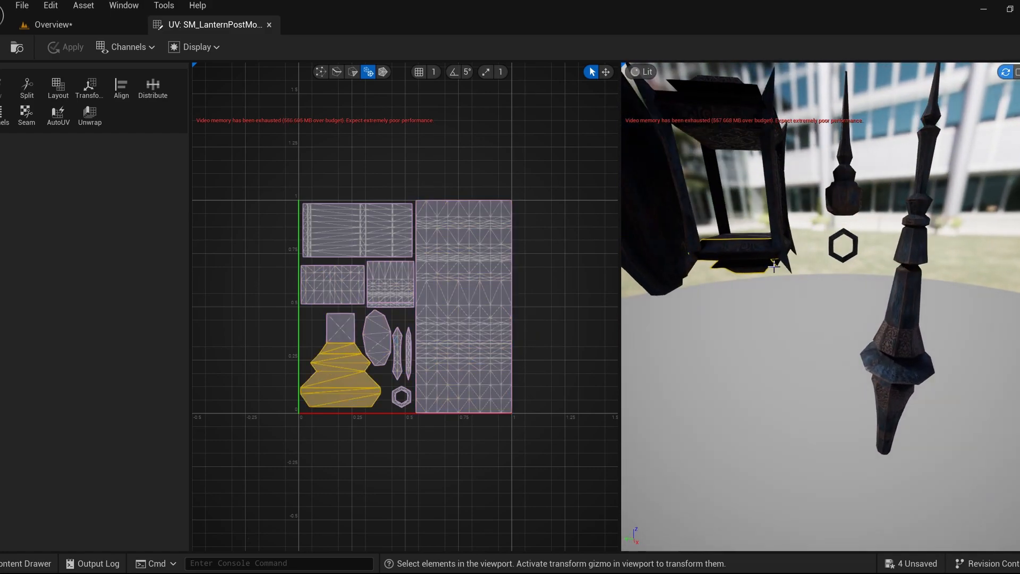
alt+drag(686, 215, 743, 204)
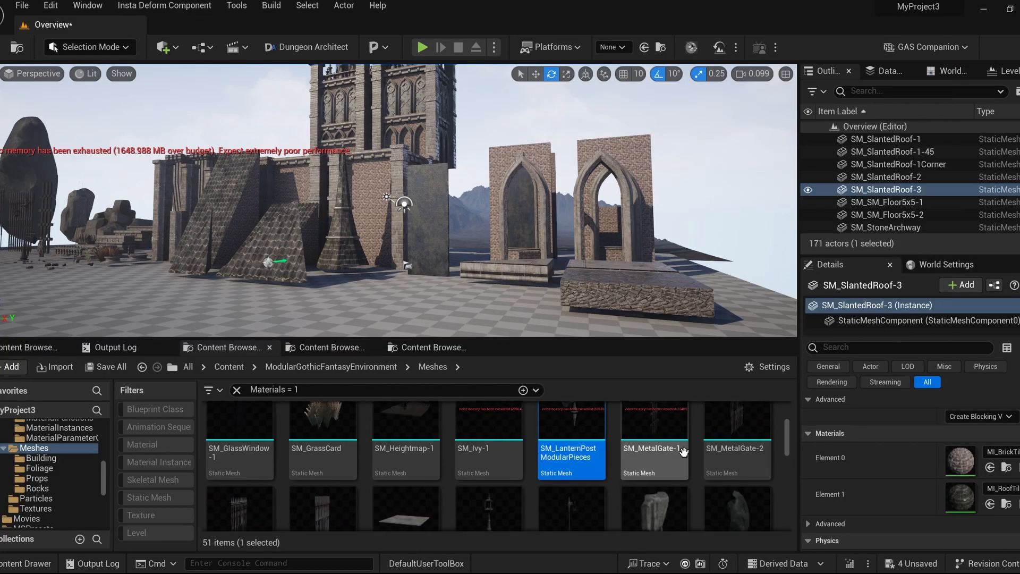
Open SM_MetalGate-2 in the UV Editor to check its UV layout
click(669, 443)
right_click(659, 443)
click(597, 457)
click(724, 443)
right_click(720, 443)
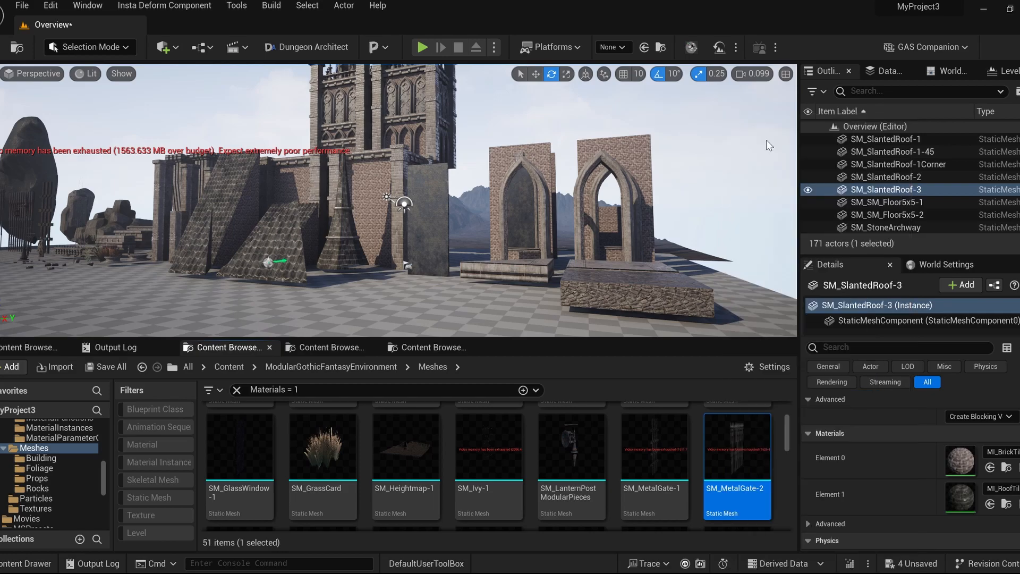
click(774, 141)
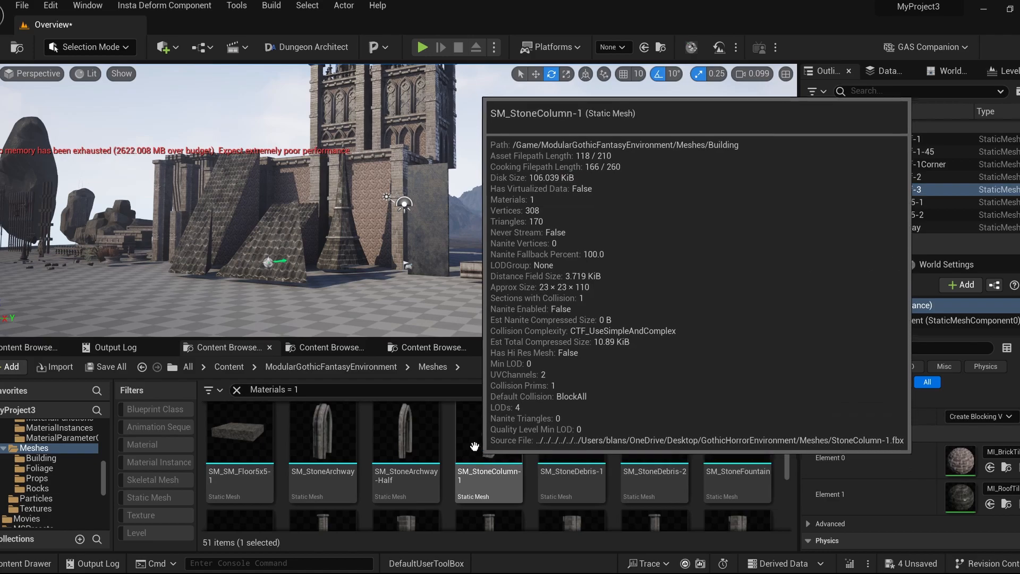
Open SM_StoneArchway in the UV Editor, inspect its UV layout and carved trim up close, and close the editor
click(319, 441)
right_click(324, 443)
mouse_move(404, 371)
click(376, 138)
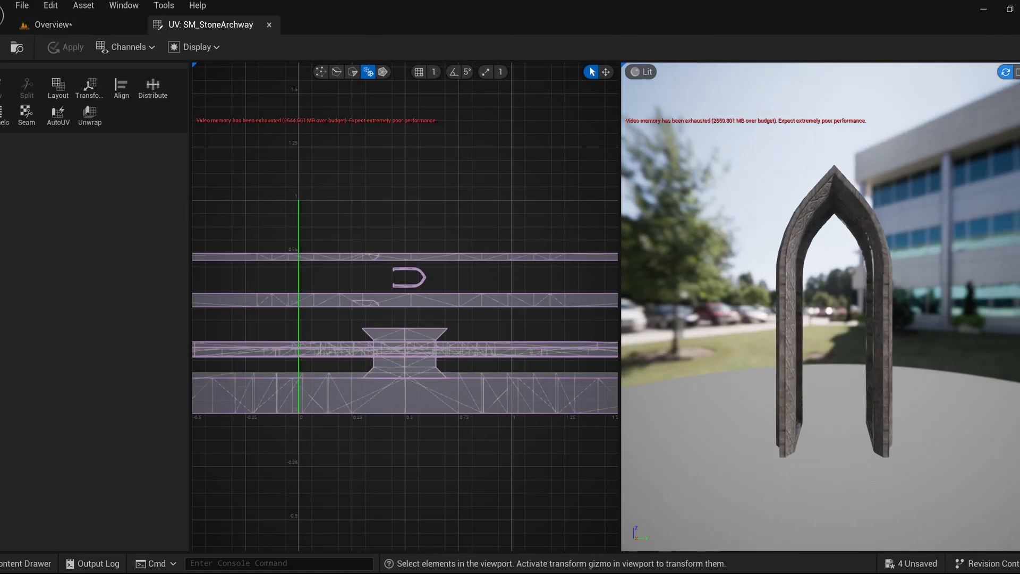
right_drag(703, 292, 704, 239)
mouse_move(704, 292)
mouse_down()
mouse_move(797, 314)
mouse_move(654, 297)
mouse_move(703, 292)
mouse_up()
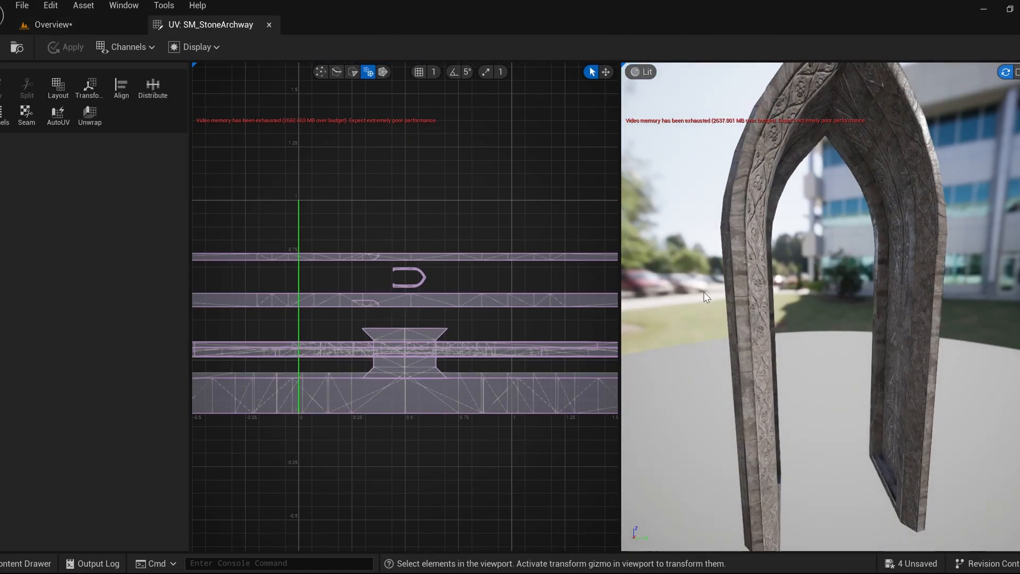
scroll(704, 292, up, 3)
middle_drag(704, 292, 637, 292)
right_drag(703, 292, 704, 239)
drag(821, 307, 796, 282)
scroll(963, 487, up, 3)
right_drag(963, 487, 860, 371)
drag(821, 306, 956, 307)
mouse_move(821, 307)
right_down()
mouse_move(820, 234)
mouse_move(821, 318)
right_up()
click(269, 25)
Inspect the slanted roofs in the Overview level and open SM_SlantedRoof-3's roof material instance, MI_RoofTiling2
right_drag(412, 205, 306, 168)
key(w)
scroll(478, 213, up, 4)
key(w)
scroll(366, 208, down, 1)
key(s)
scroll(425, 207, up, 1)
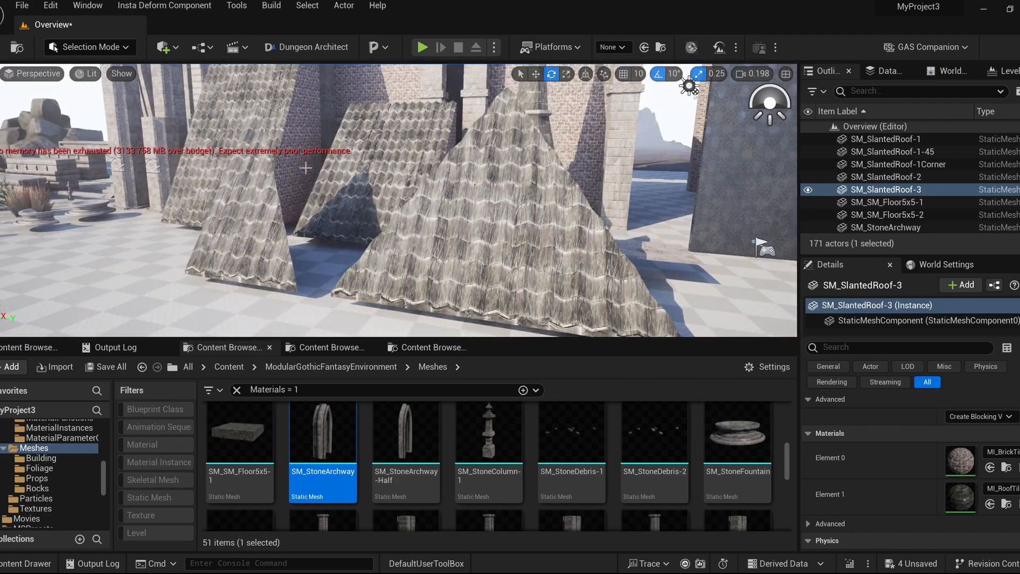
double_click(973, 486)
scroll(749, 368, down, 10)
Open the parent material M_PropMaster and examine the RMAH texture sample and its channel connections
double_click(729, 402)
scroll(329, 239, down, 10)
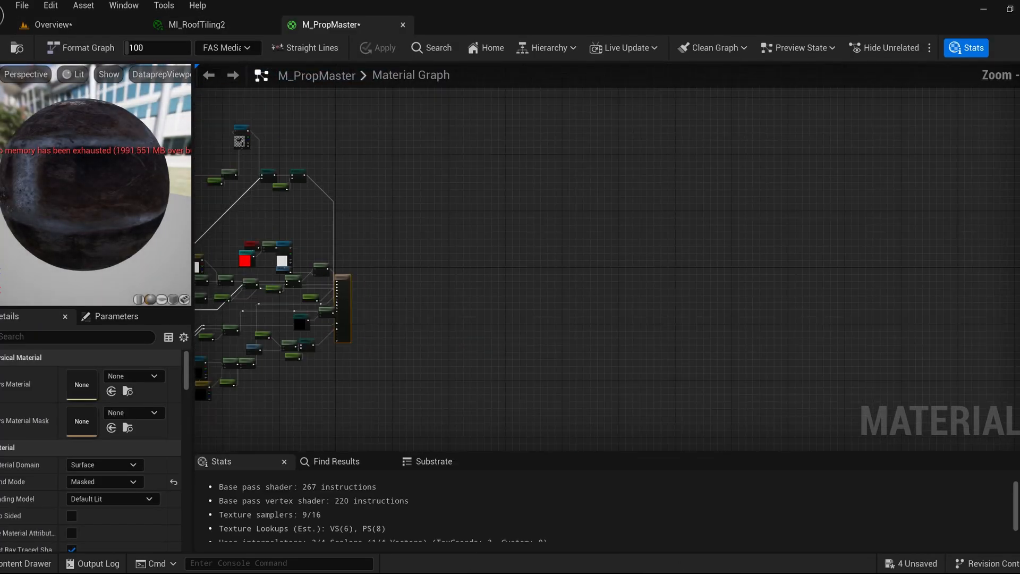
scroll(545, 279, up, 6)
click(534, 248)
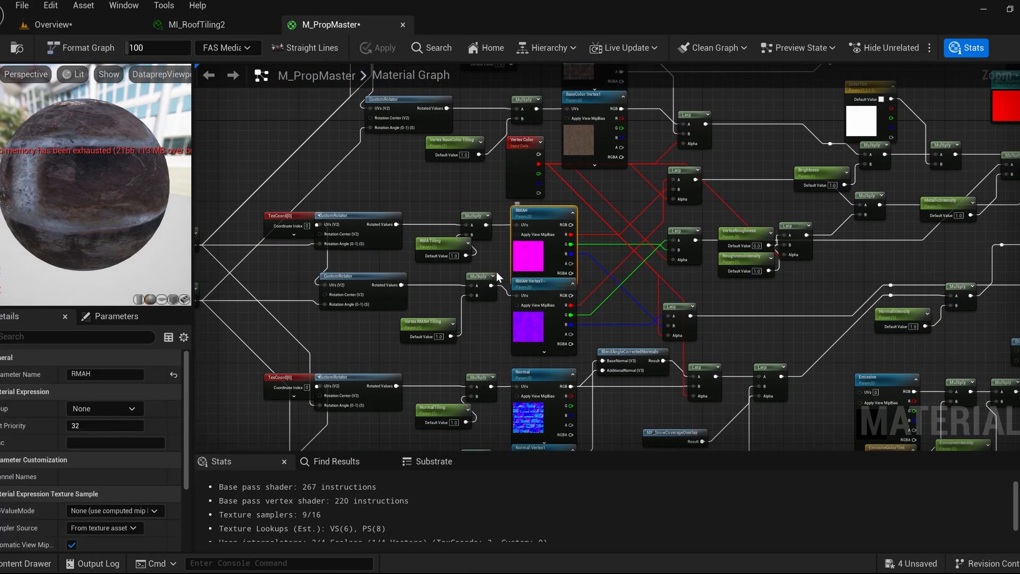
Return to the Overview level and clear the Materials = 1 filter from the Meshes folder
click(48, 24)
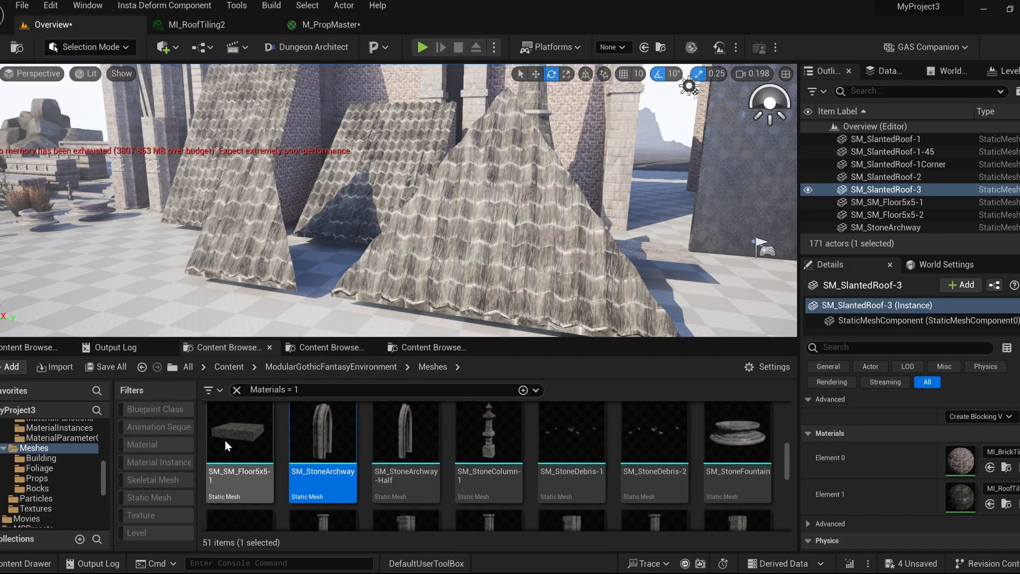
click(237, 390)
scroll(48, 496, up, 3)
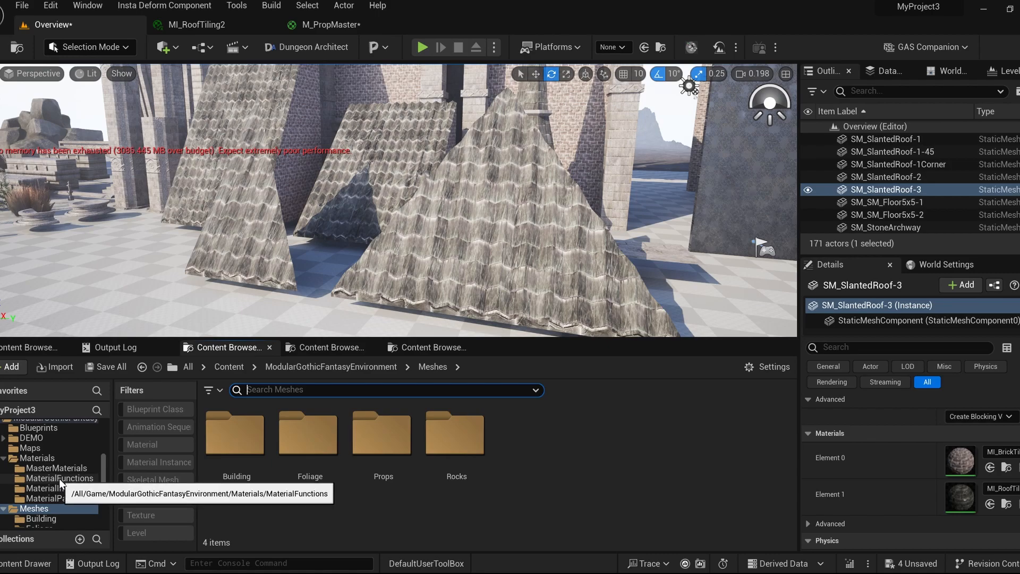
Check the RMAH texture sample's settings in M_PropMaster and return to the Overview level
click(335, 24)
click(128, 525)
click(101, 478)
click(59, 24)
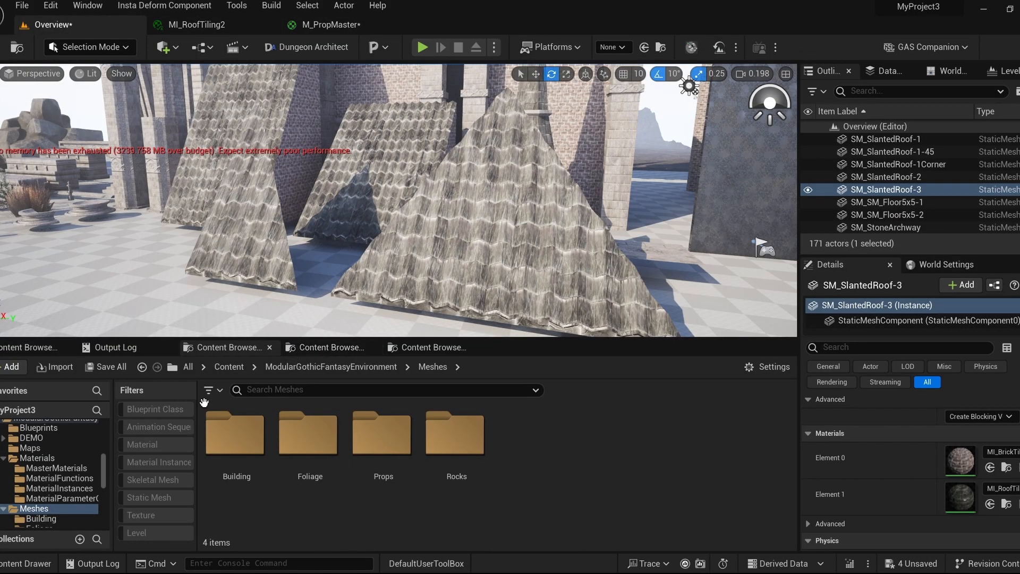
Filter the ModularGothicFantasyEnvironment Textures folder by _rm and select all the RMAH textures found
scroll(56, 491, down, 3)
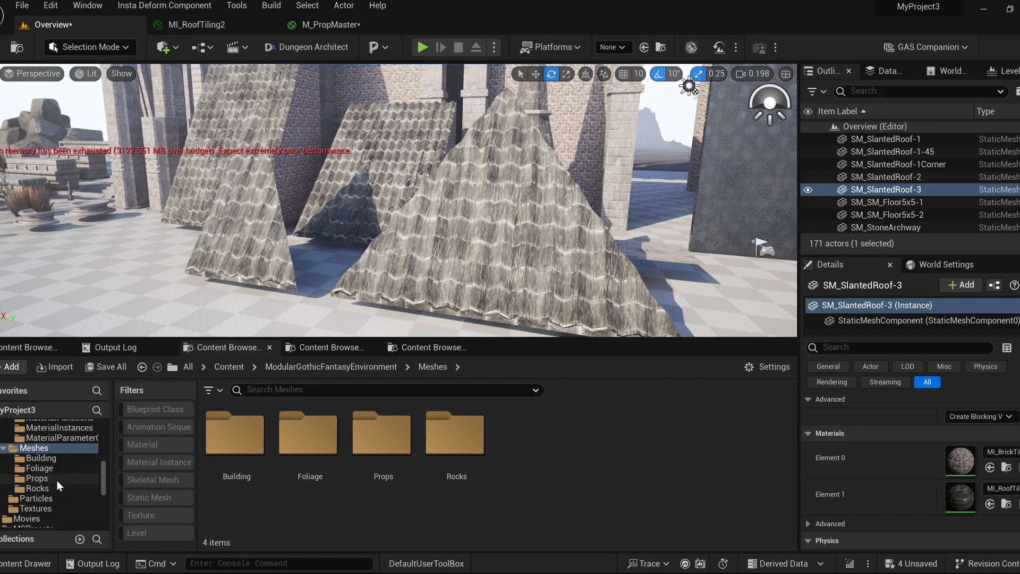
click(49, 499)
click(37, 508)
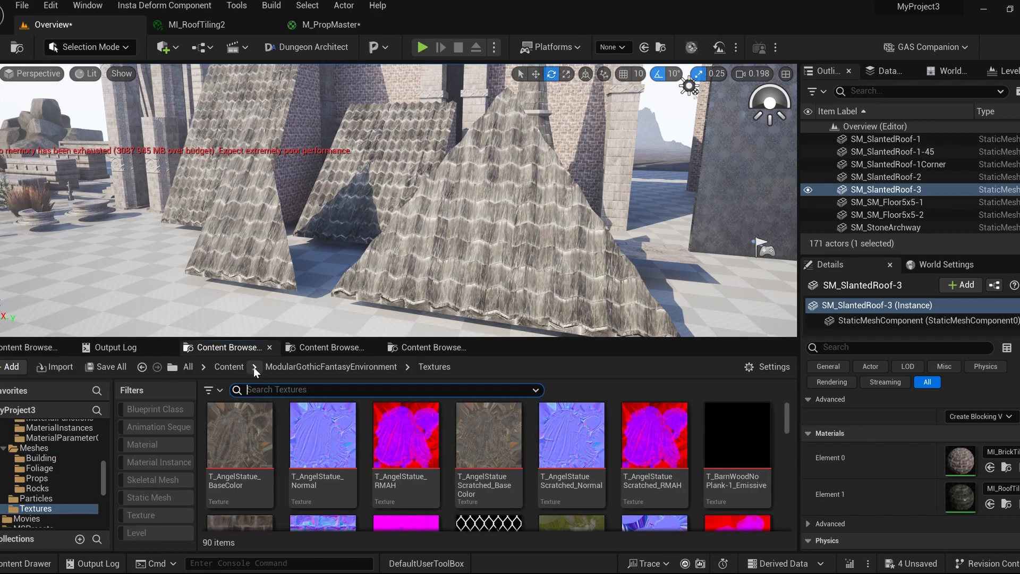
text(_rm)
click(255, 444)
key(ctrl+a)
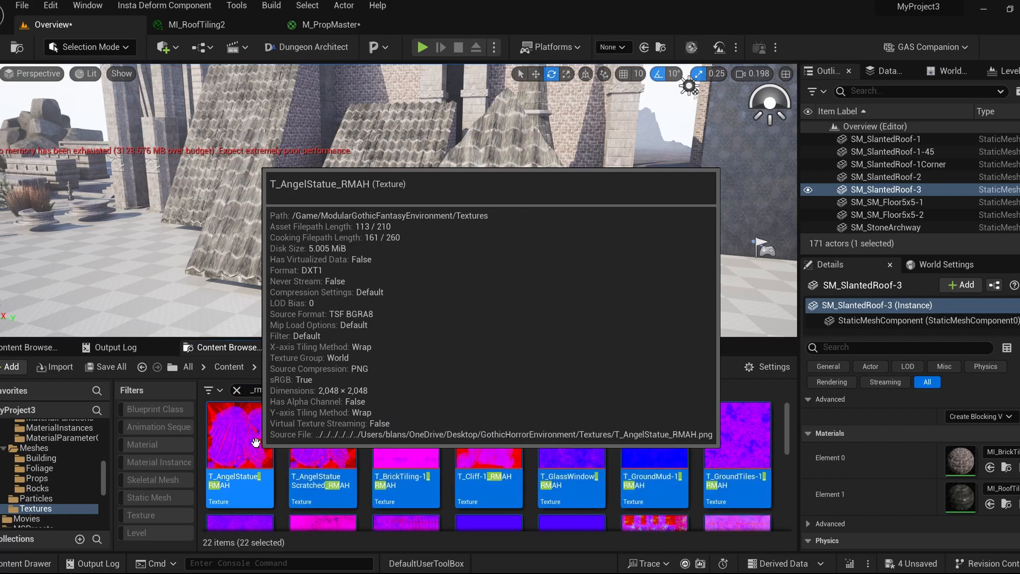
Open the selected RMAH textures for bulk editing in the property matrix and find their sRGB setting with srg to disable it
right_click(255, 444)
mouse_move(332, 227)
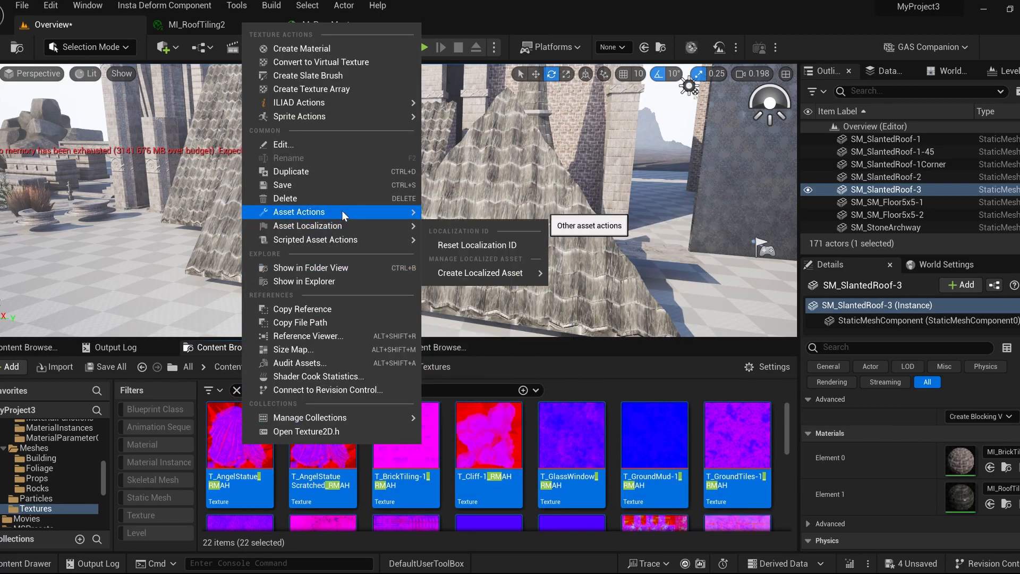
click(483, 367)
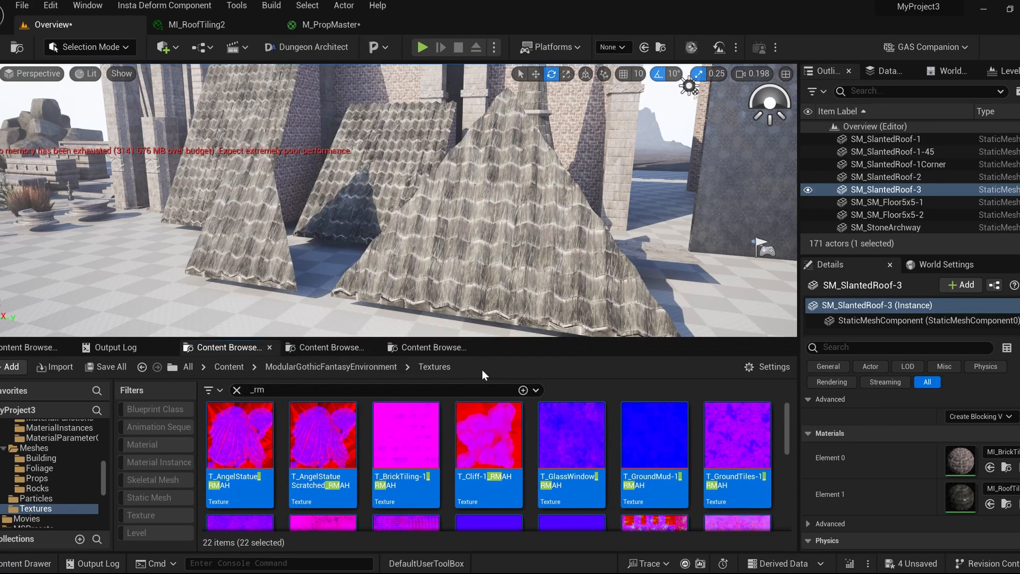
text(srg)
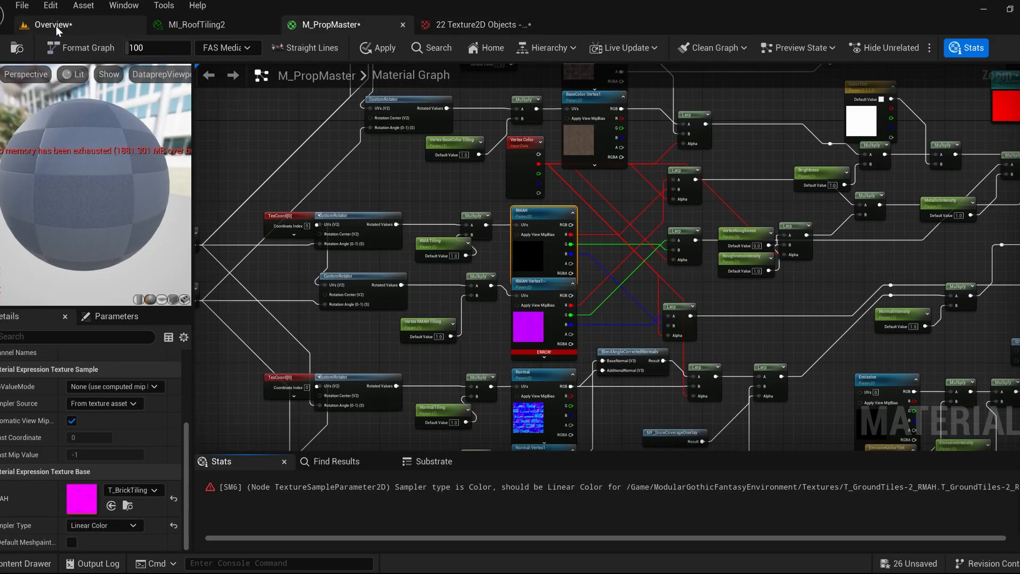
Set the RMAH Vertex1 texture sample's sampler type to Linear Color in M_PropMaster and return to the Overview level
click(106, 525)
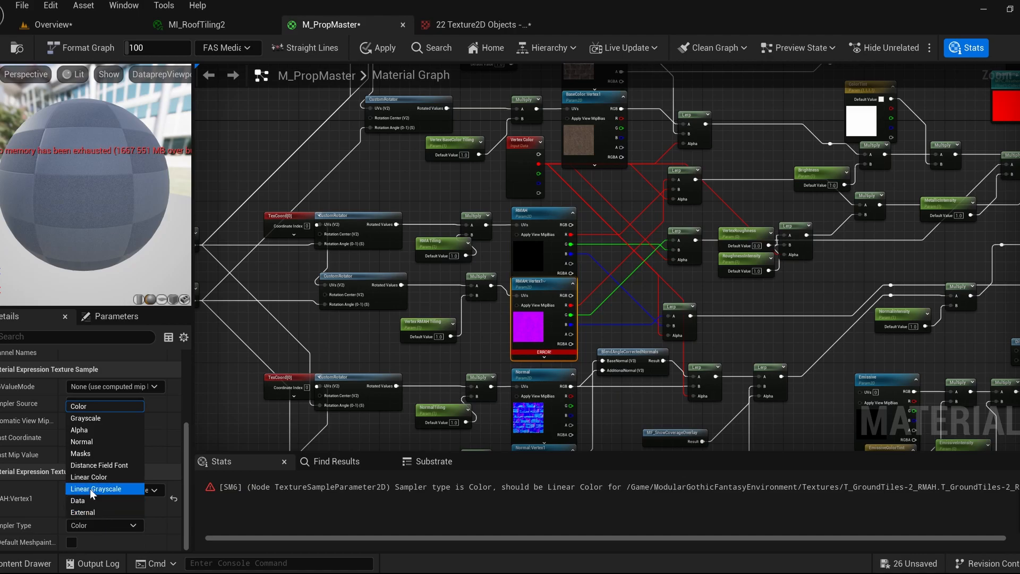
click(89, 476)
click(53, 24)
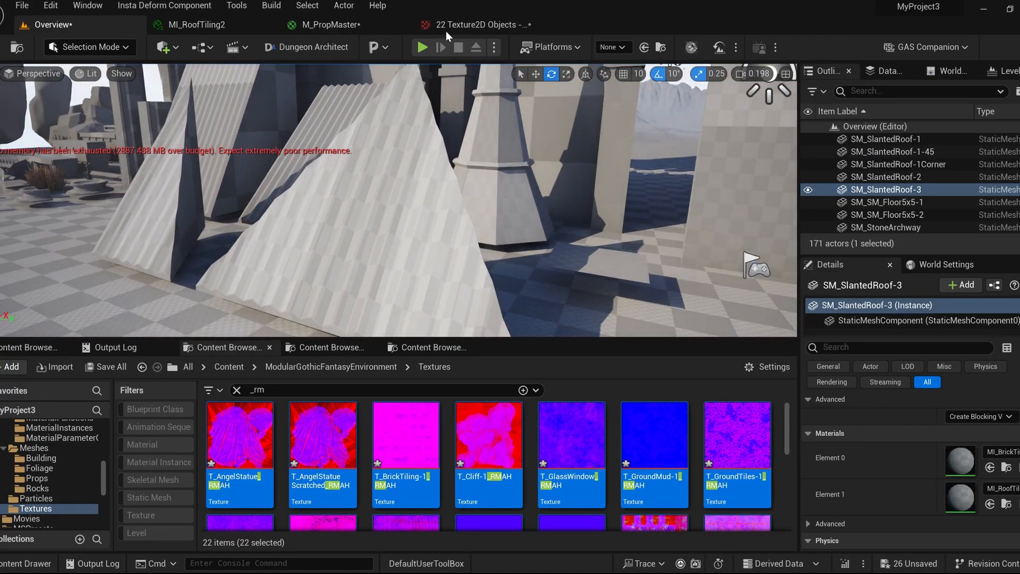
Move the RMAH Vertex1 node slightly away from the RMAH node in M_PropMaster and check the RMAH sampler type
click(371, 24)
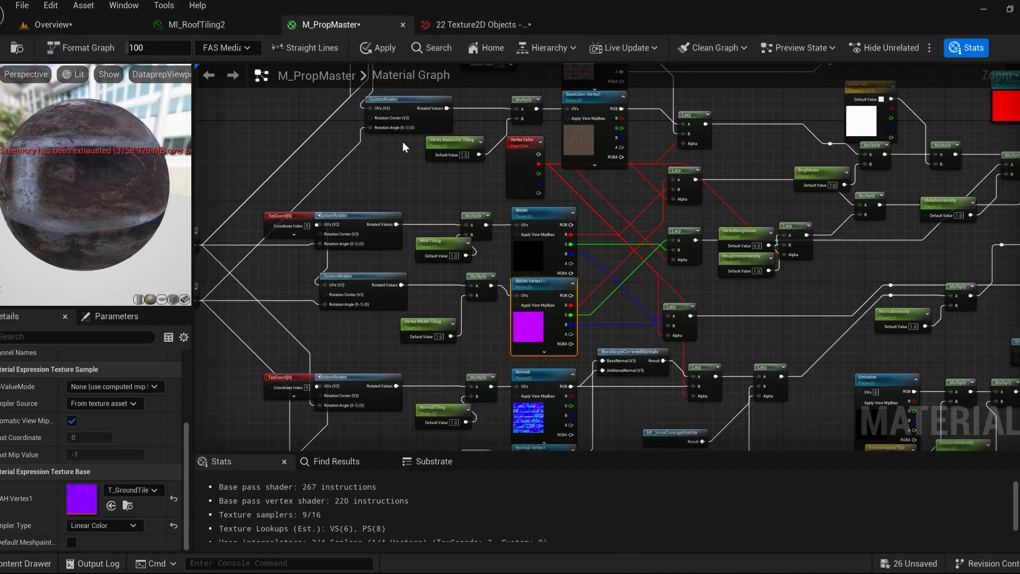
drag(553, 291, 543, 311)
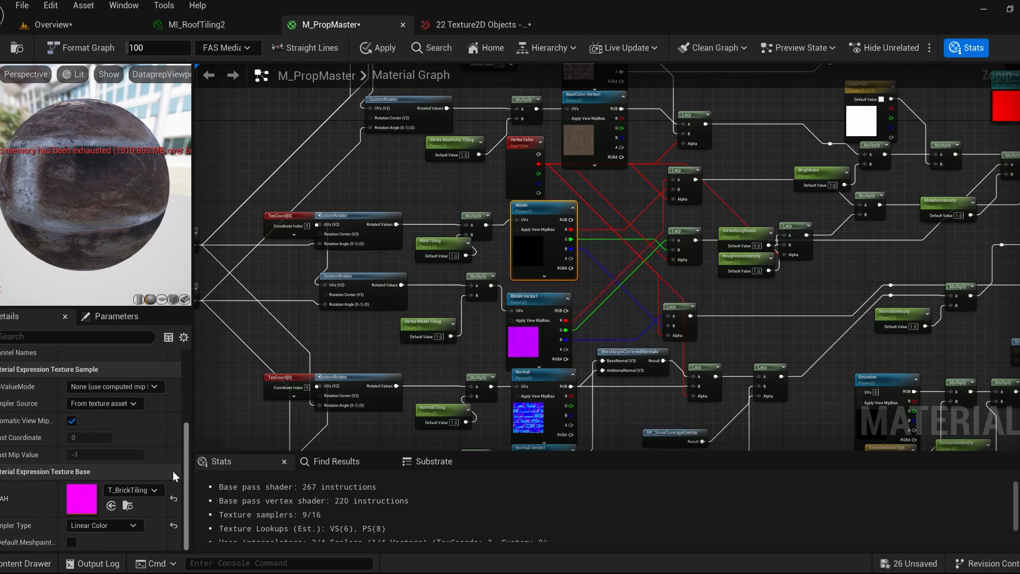
click(128, 525)
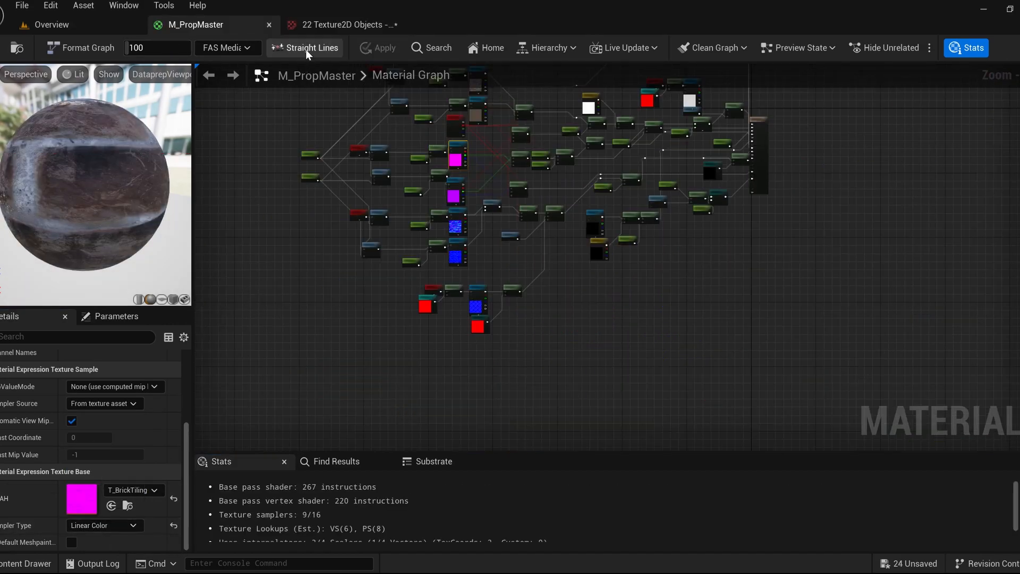
Return to the Overview level, close the M_PropMaster editor and fly around the scene to examine the buildings and props
click(79, 25)
middle_click(194, 25)
right_drag(399, 201, 361, 202)
key(w)
scroll(385, 210, down, 2)
key(s)
key(w)
scroll(372, 204, down, 1)
key(w)
scroll(409, 199, up, 4)
key(w)
key(s)
key(w)
key(s)
scroll(356, 185, up, 2)
key(w)
key(s)
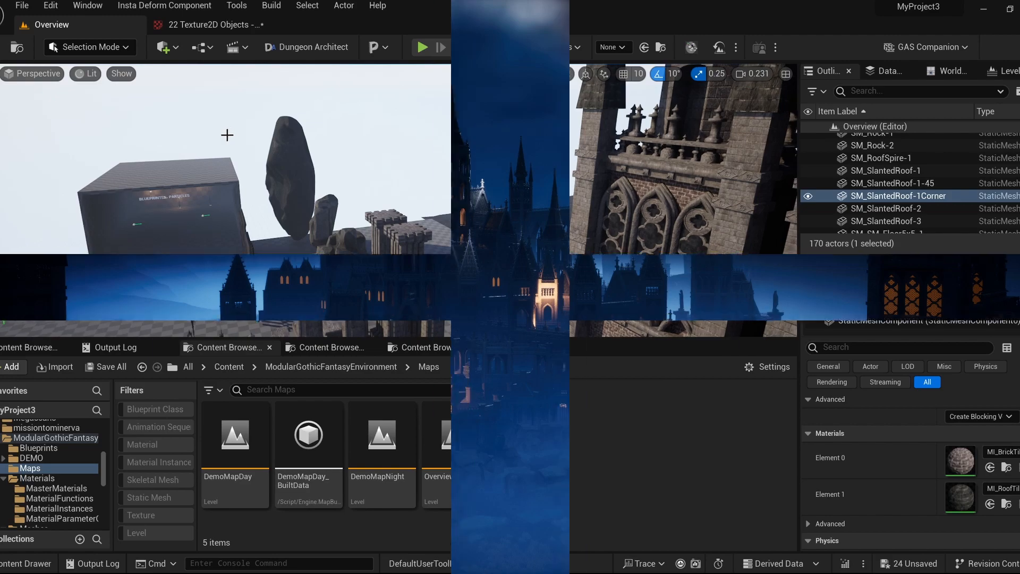